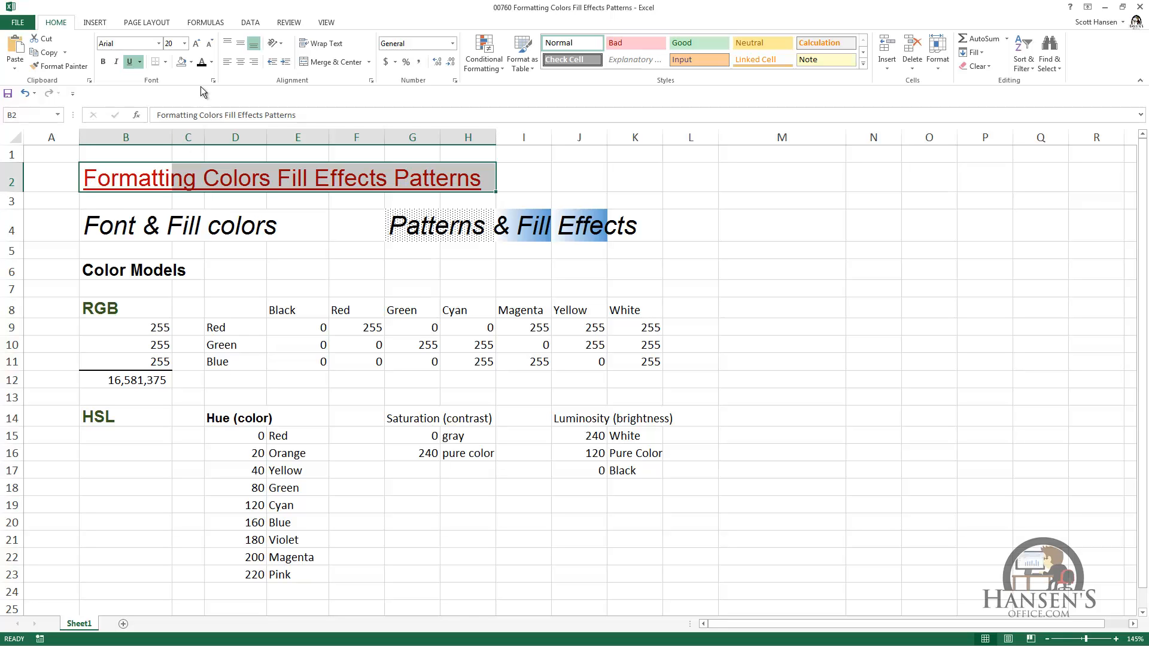
Look through the fill and font color palettes, including the font colors offered for the word "Font" inside cell B4.
{"action": "left_click", "coordinate": [192, 62]}
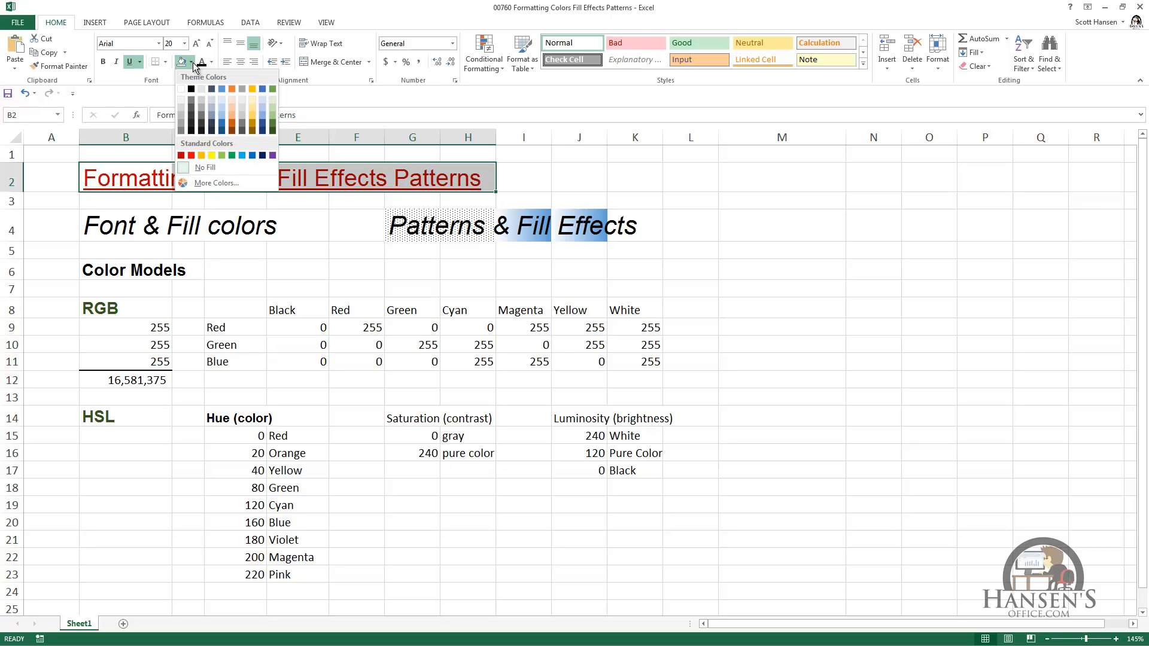
{"action": "left_click", "coordinate": [213, 62]}
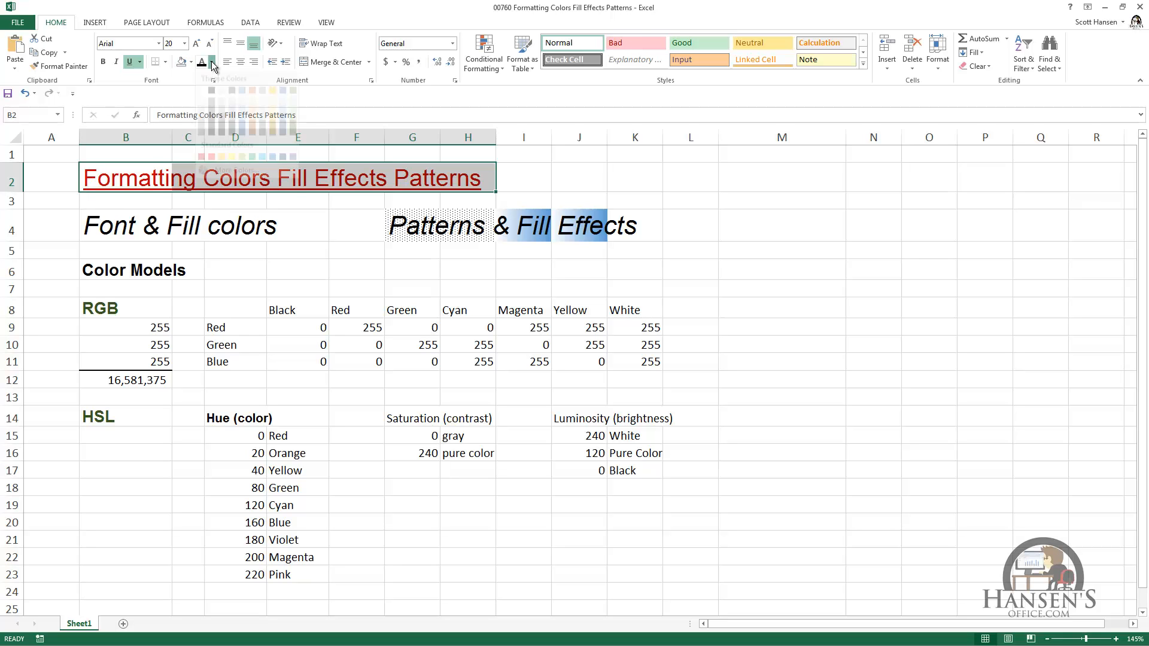
{"action": "left_click", "coordinate": [118, 226]}
{"action": "left_click", "coordinate": [118, 226]}
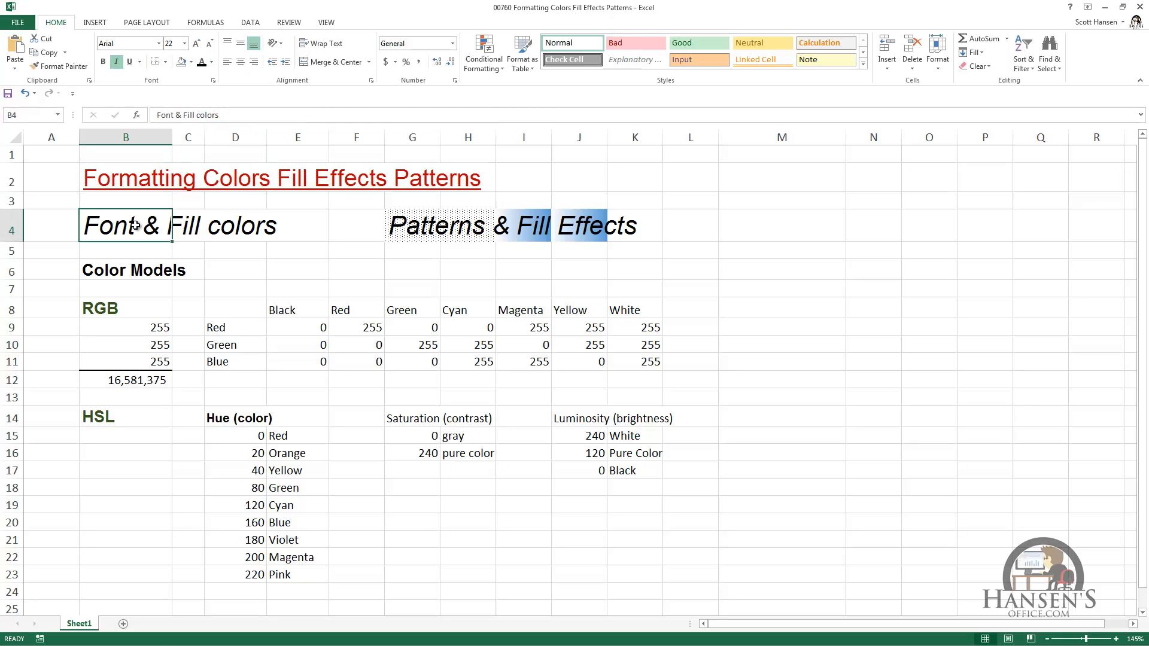
{"action": "double_click", "coordinate": [119, 226]}
{"action": "double_click", "coordinate": [119, 225]}
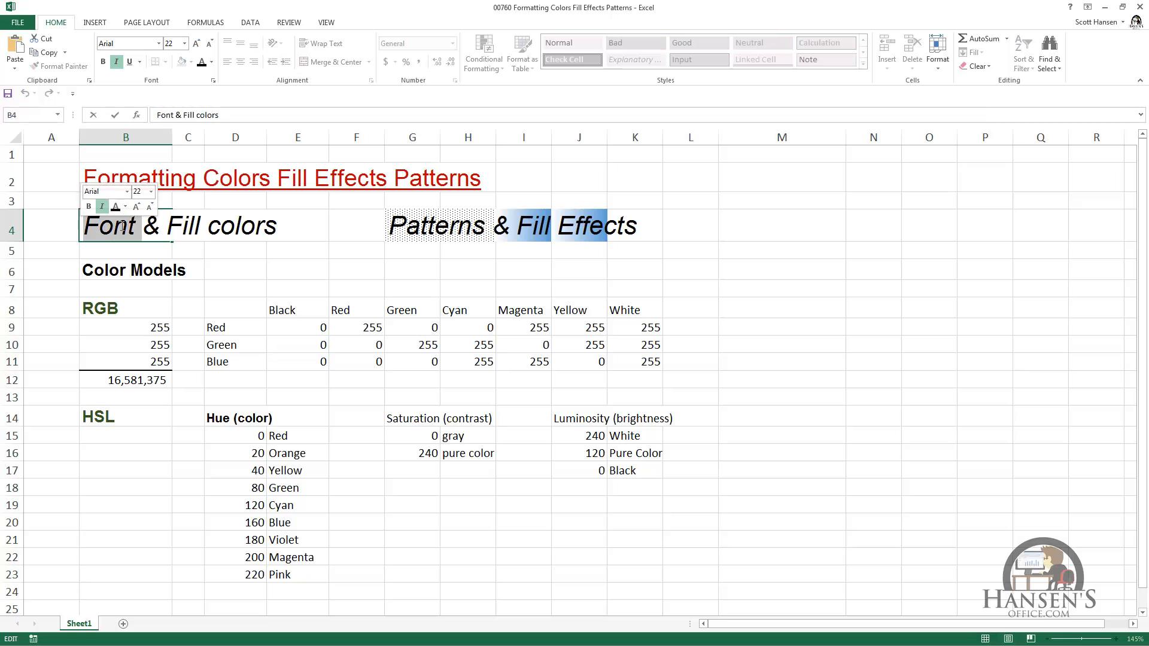
{"action": "left_click", "coordinate": [125, 208]}
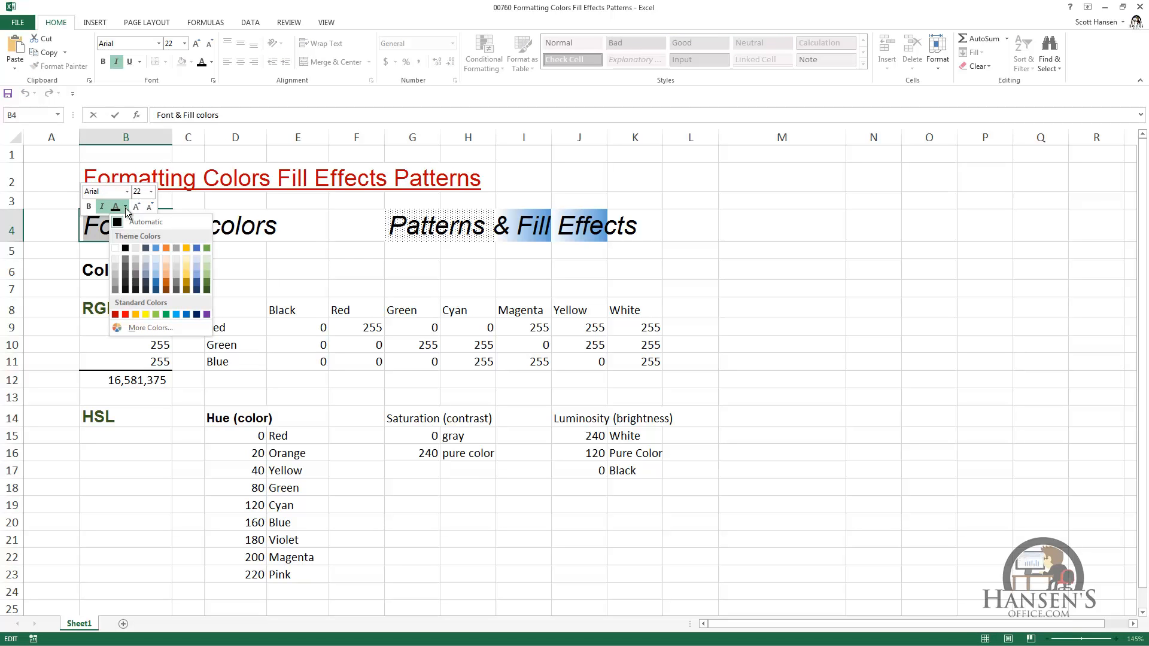
{"action": "key", "text": "Escape"}
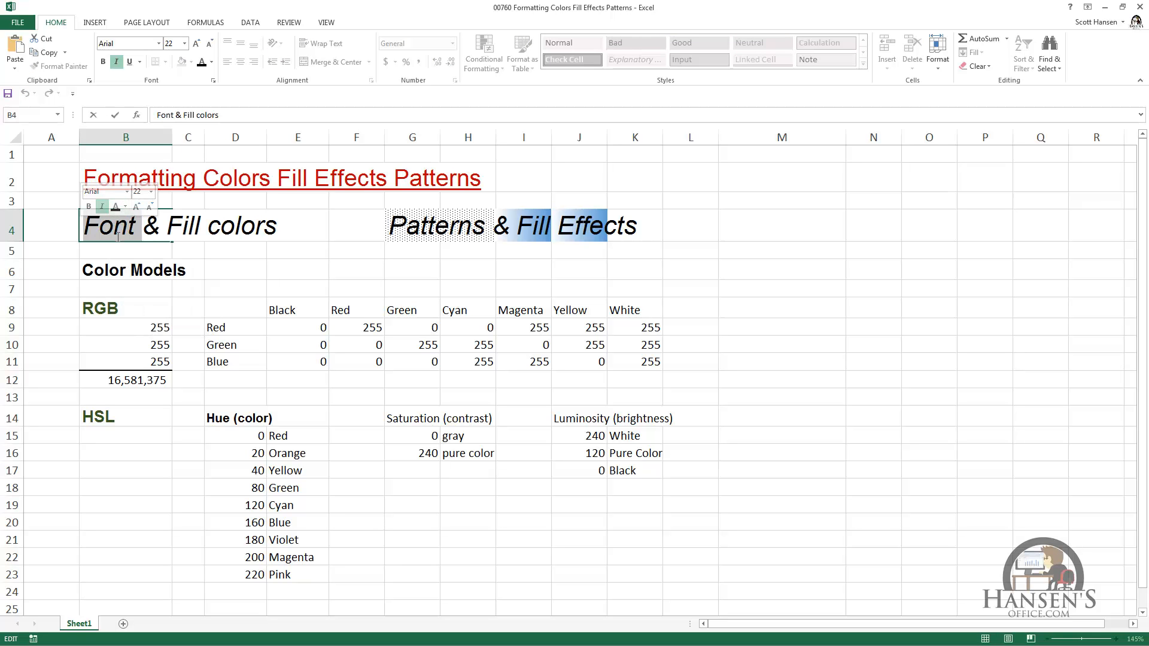
{"action": "key", "text": "Escape"}
Check the fill and font color choices offered for the whole cell B4 alongside its context menu.
{"action": "right_click", "coordinate": [117, 237]}
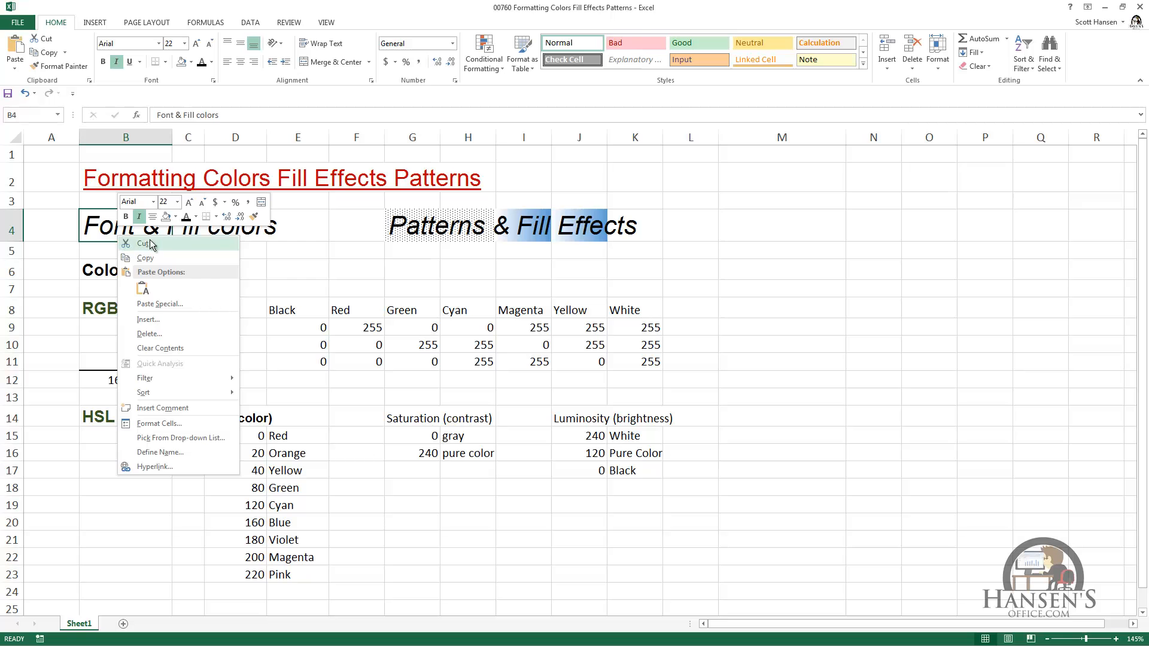
{"action": "left_click", "coordinate": [176, 217]}
{"action": "left_click", "coordinate": [177, 218]}
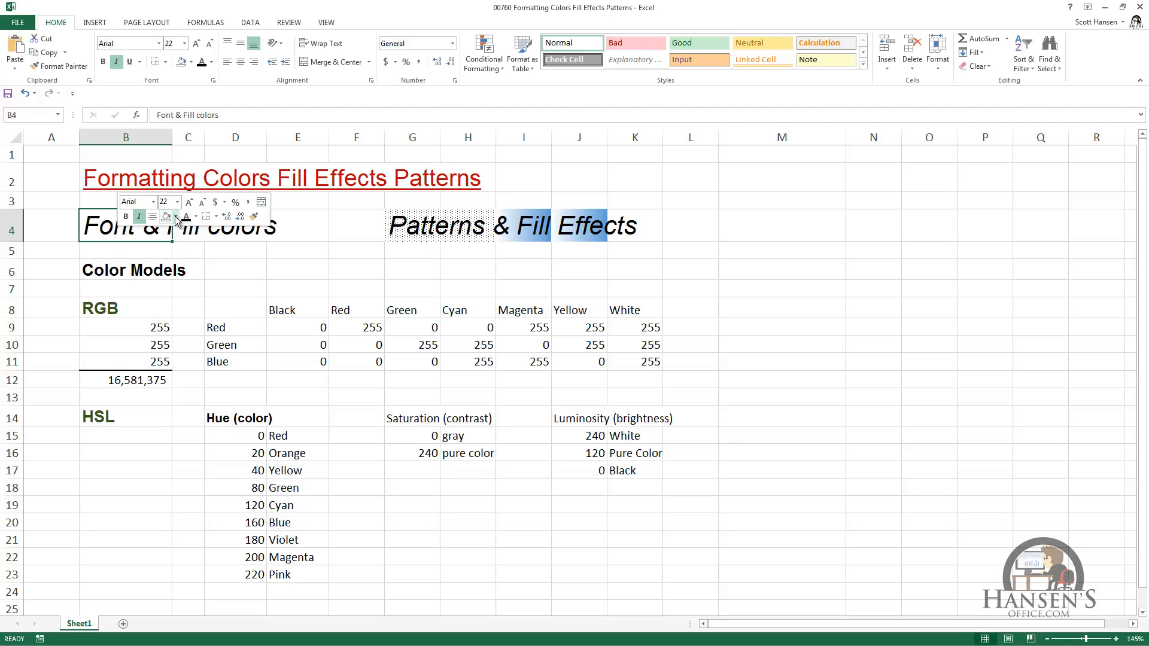
{"action": "left_click", "coordinate": [196, 218]}
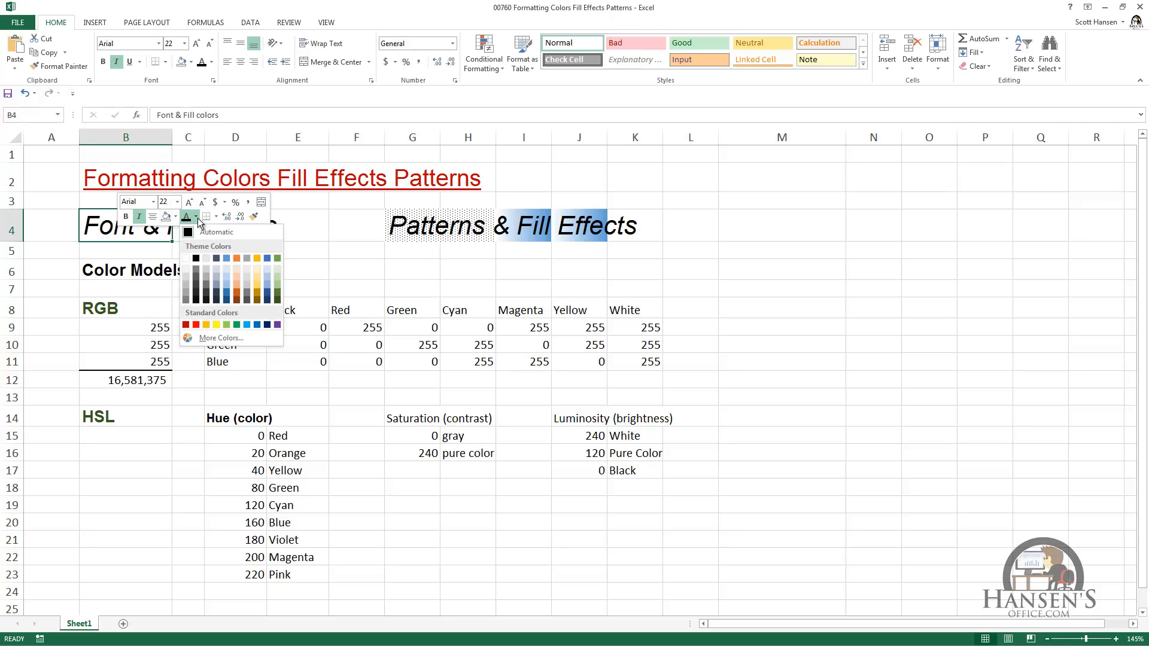
{"action": "left_click", "coordinate": [198, 219]}
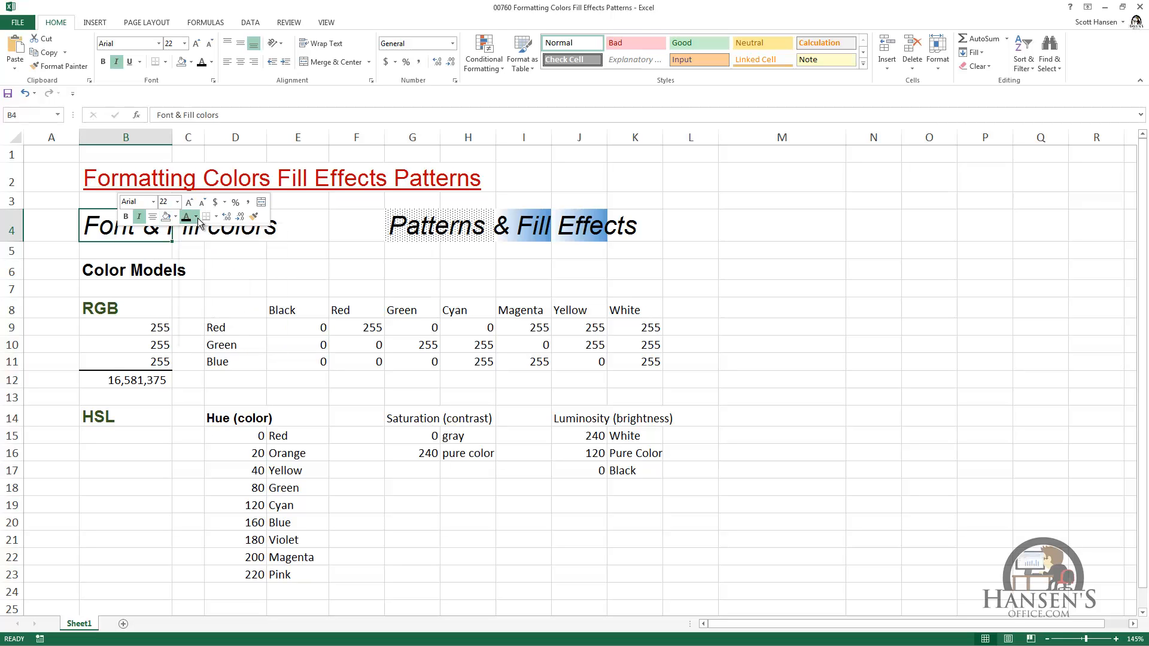
Examine the font color choices and fill settings for cell B4 in Format Cells, and cancel the dialog.
{"action": "left_click", "coordinate": [213, 80]}
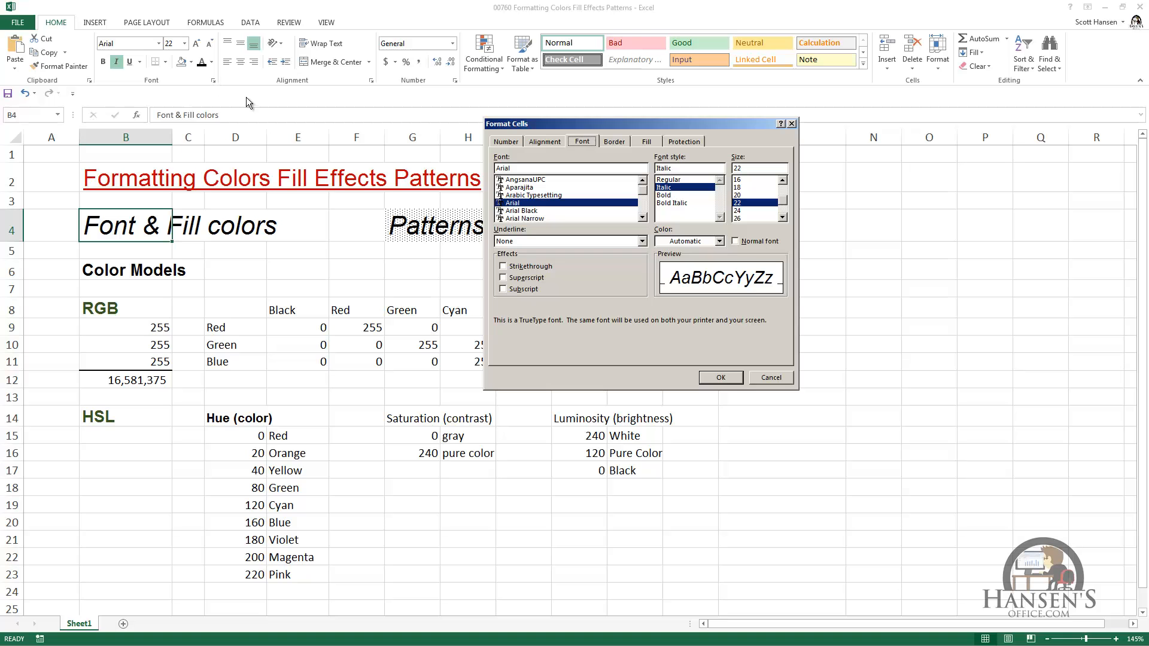
{"action": "left_click", "coordinate": [721, 241]}
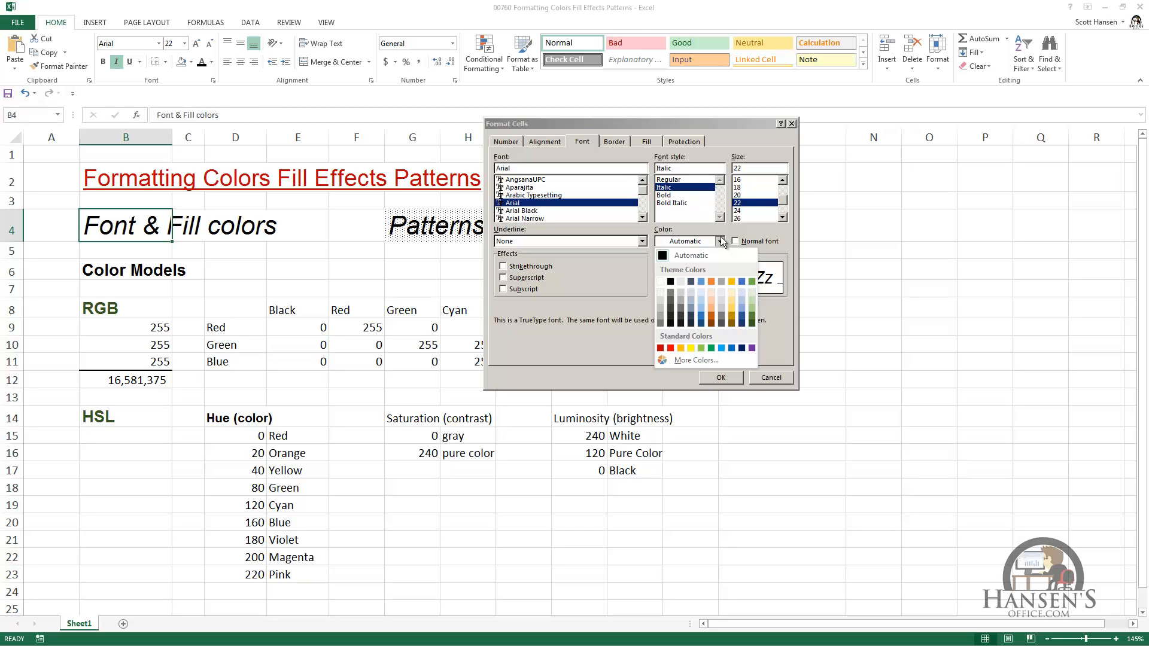
{"action": "left_click", "coordinate": [722, 241]}
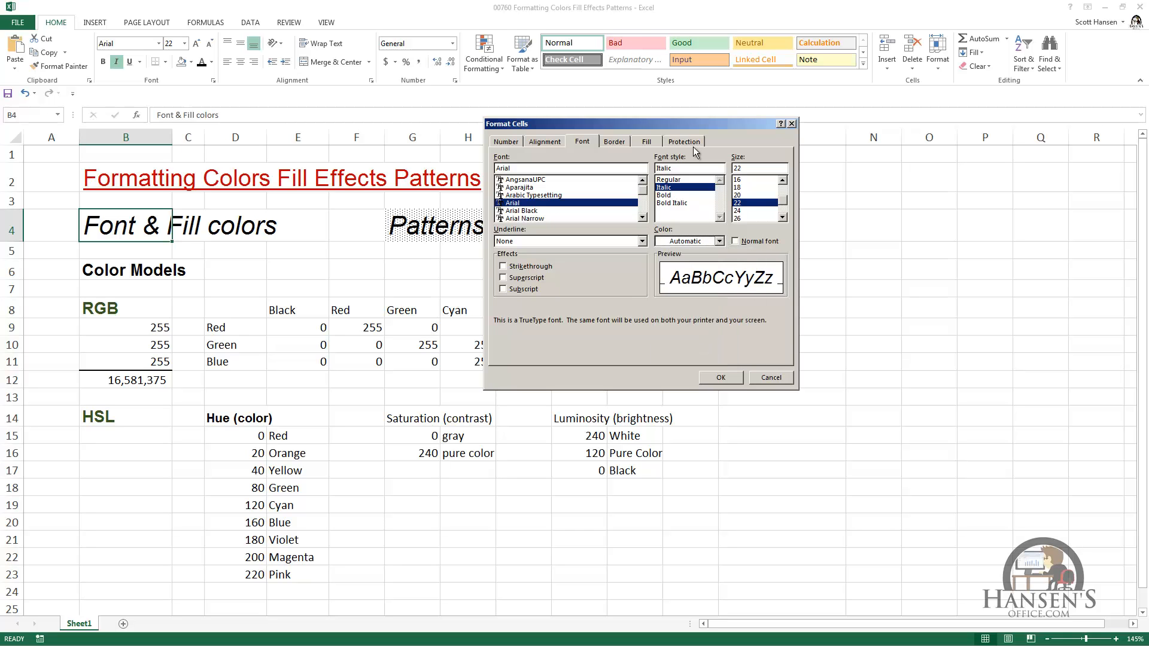
{"action": "left_click", "coordinate": [643, 145]}
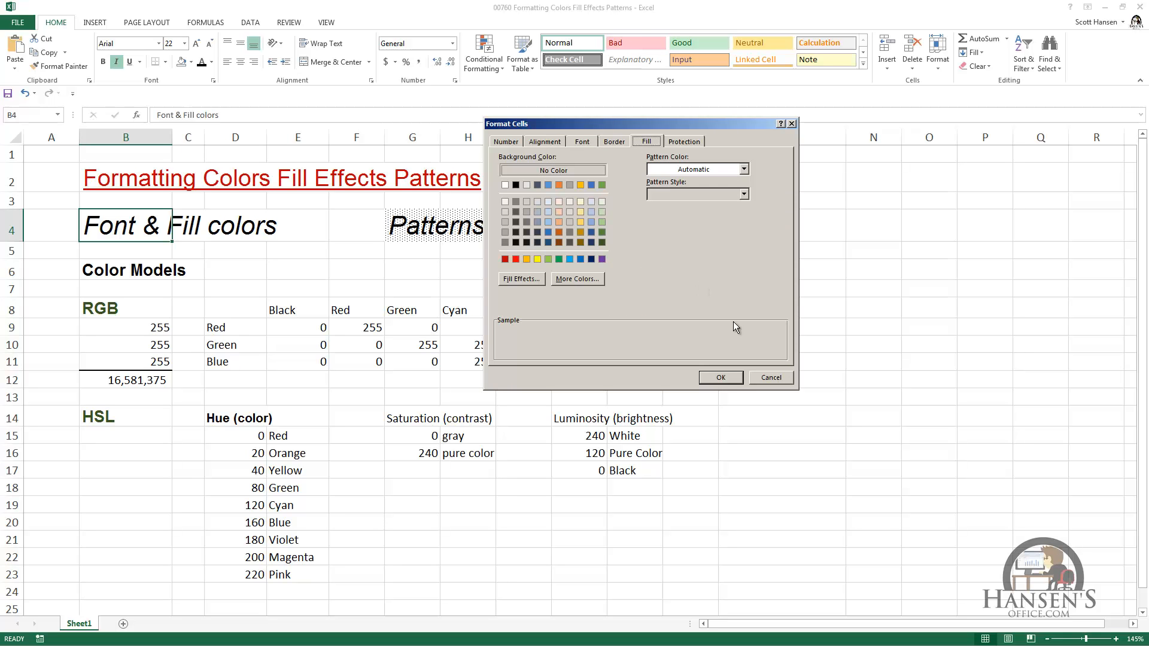
{"action": "left_click", "coordinate": [772, 378]}
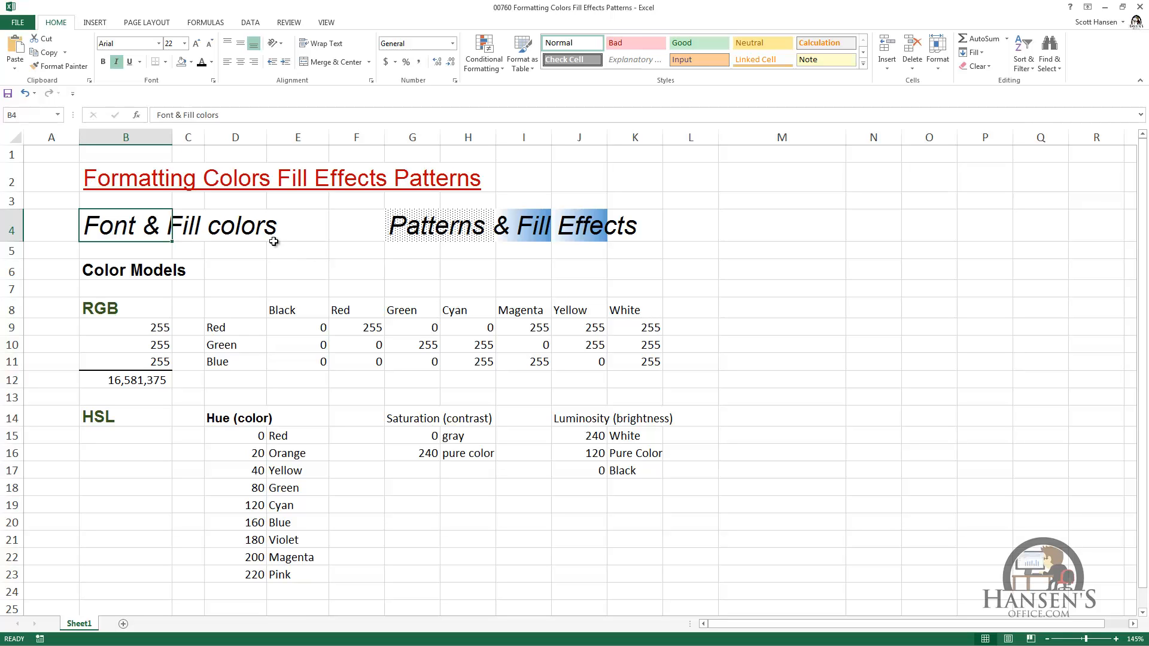
Color the "Font & Fill colors" heading in B4 and the "Color Models" heading in B6 with the same dark green theme color.
{"action": "left_click", "coordinate": [211, 62]}
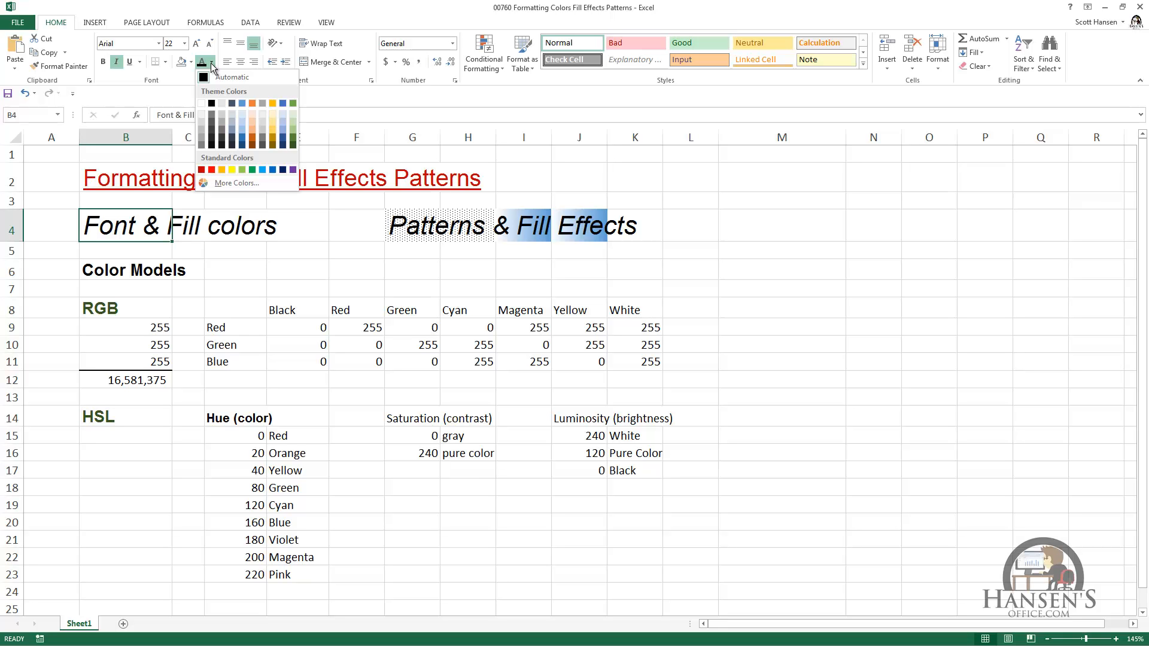
{"action": "left_click", "coordinate": [293, 137]}
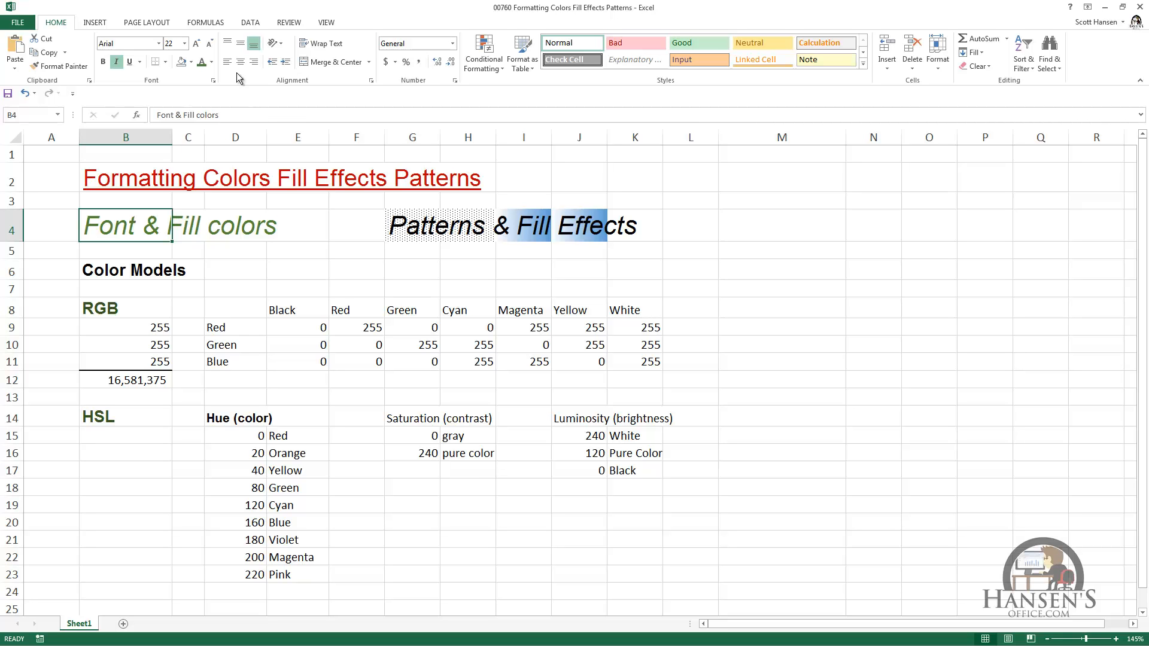
{"action": "left_click", "coordinate": [212, 62]}
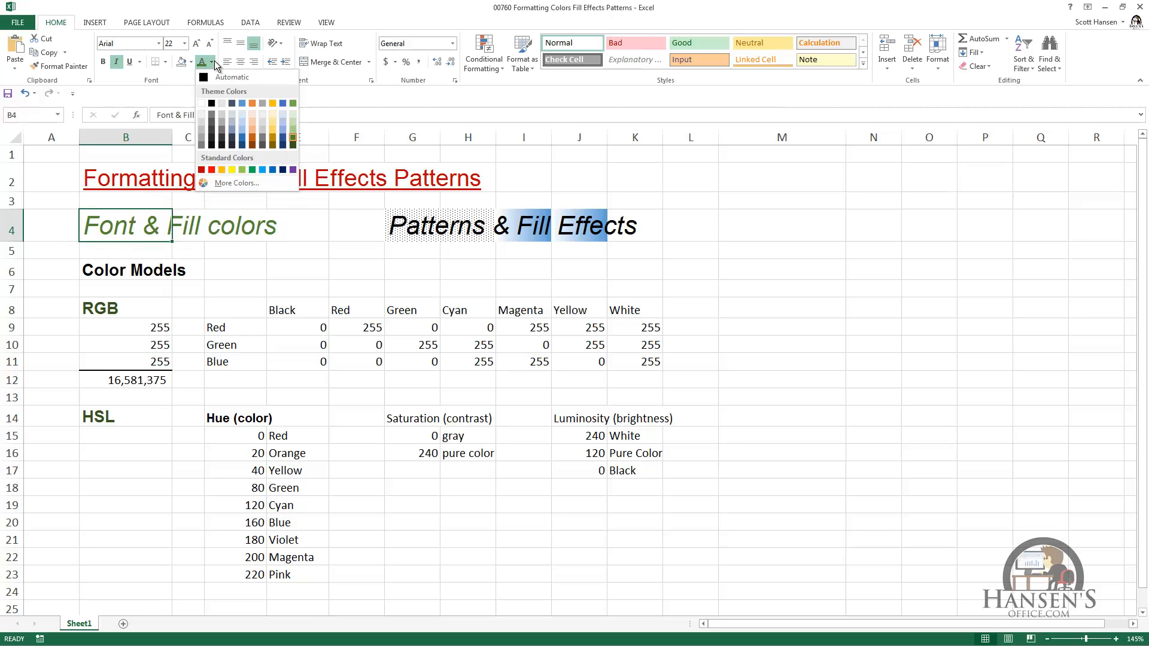
{"action": "left_click", "coordinate": [214, 61]}
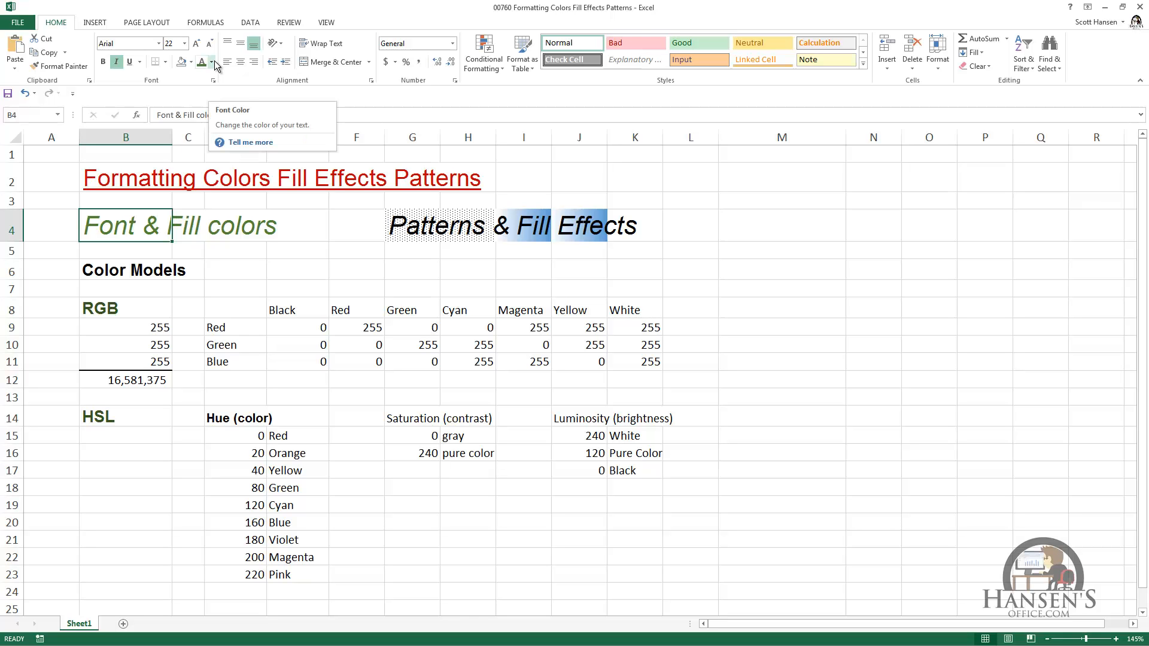
{"action": "left_click", "coordinate": [104, 270]}
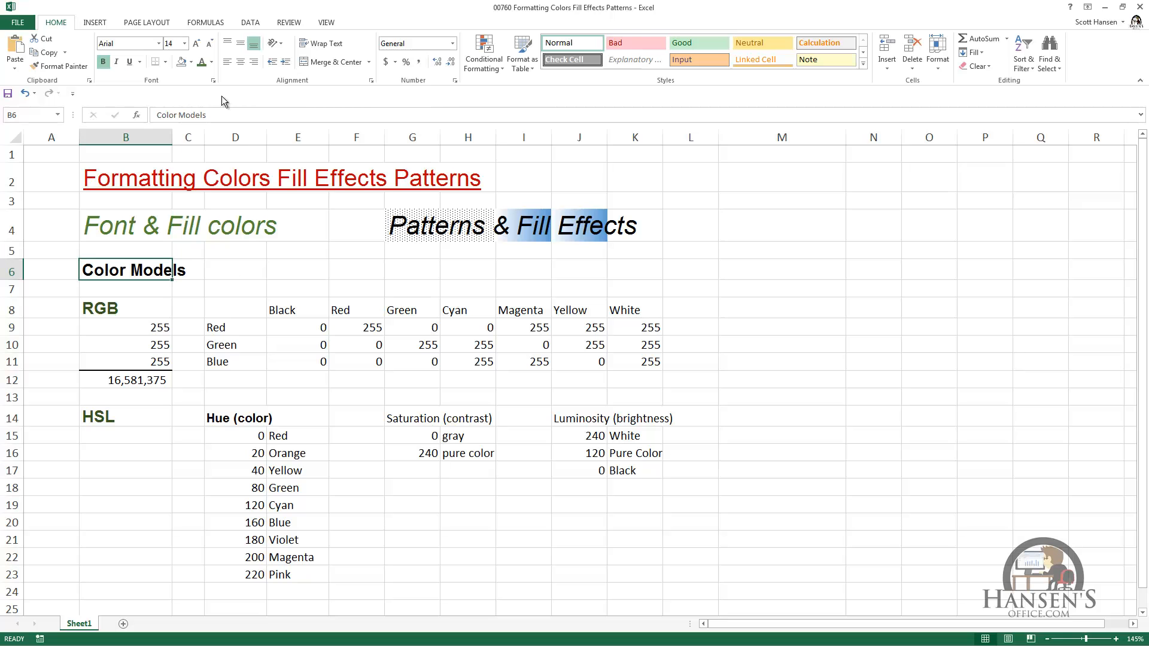
{"action": "left_click", "coordinate": [204, 62]}
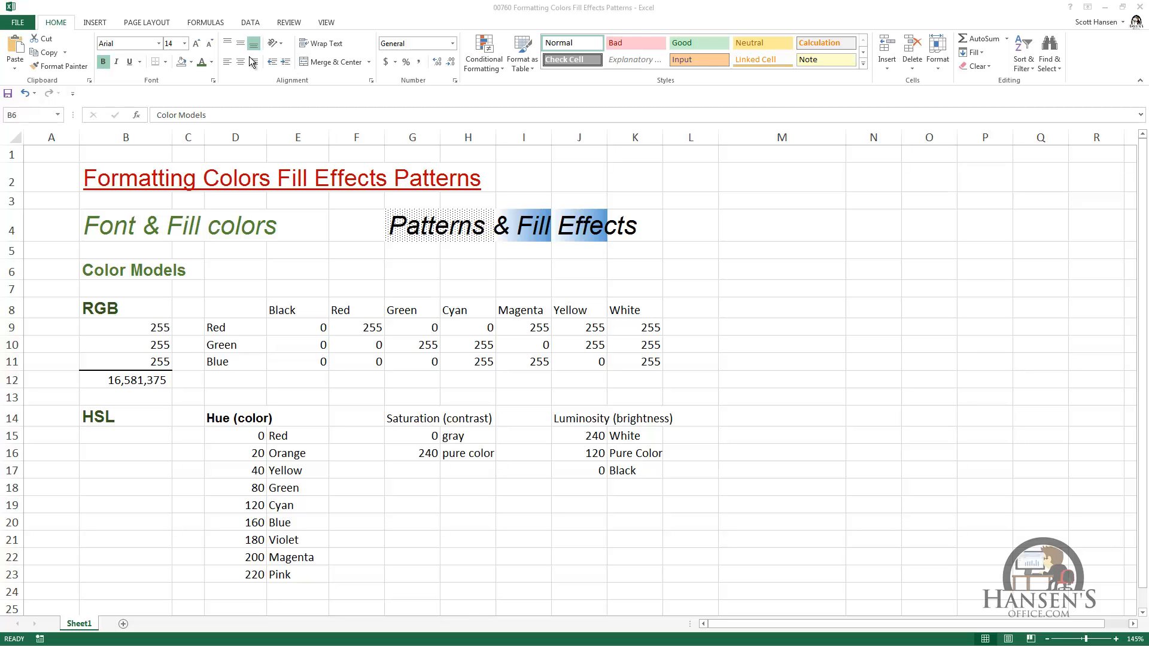
Explore More Colors for B6's font, previewing a pink and several gray standard shades and the custom RGB settings, and cancel.
{"action": "left_click", "coordinate": [213, 62]}
{"action": "left_click", "coordinate": [214, 60]}
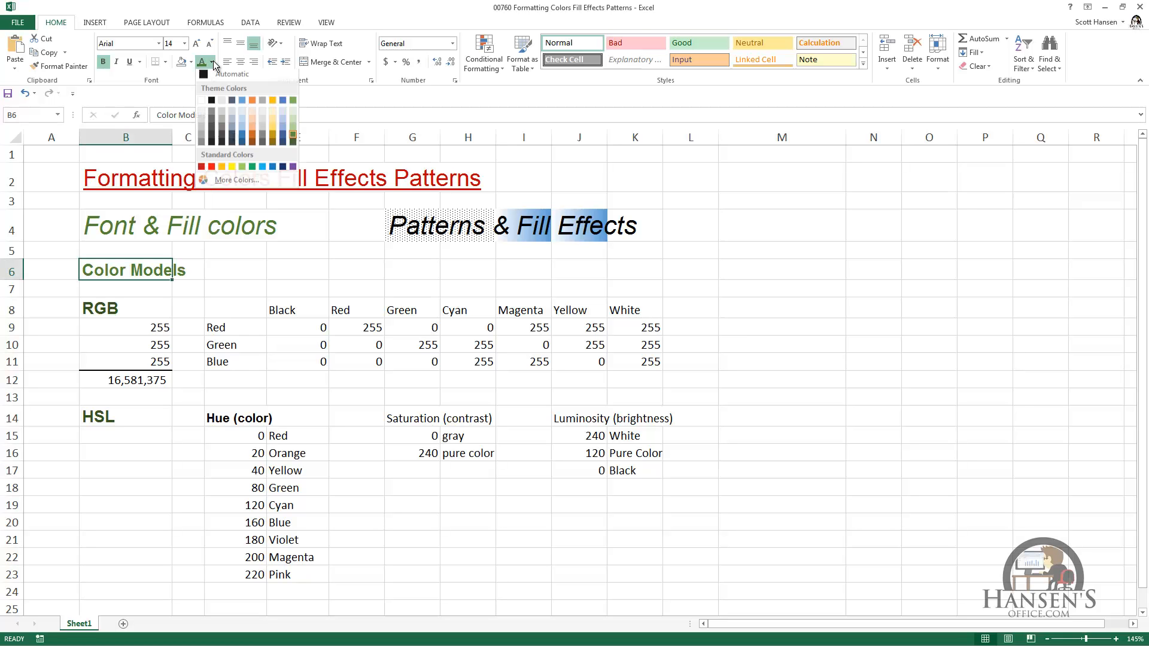
{"action": "left_click", "coordinate": [246, 184]}
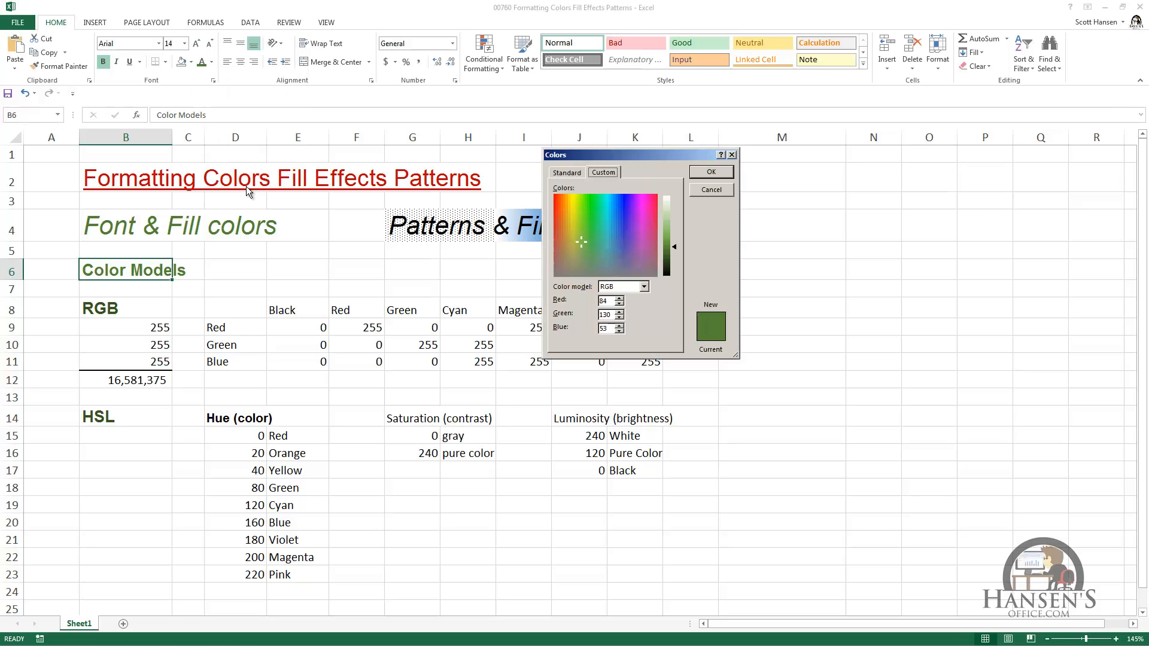
{"action": "left_click", "coordinate": [567, 172]}
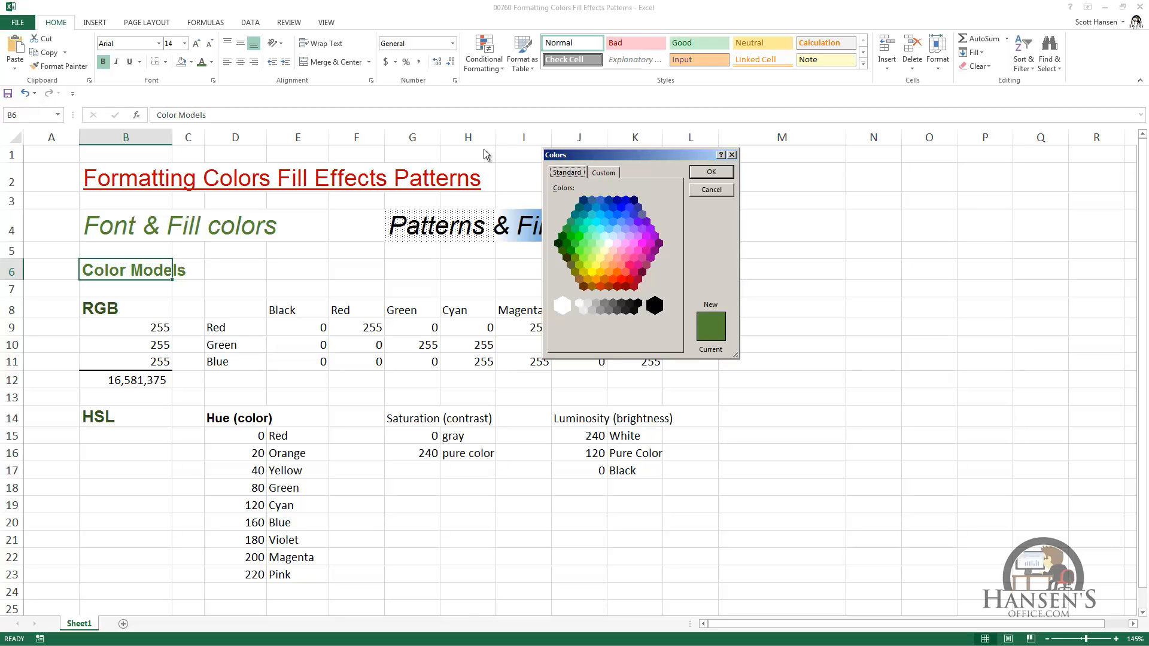
{"action": "left_click", "coordinate": [632, 243]}
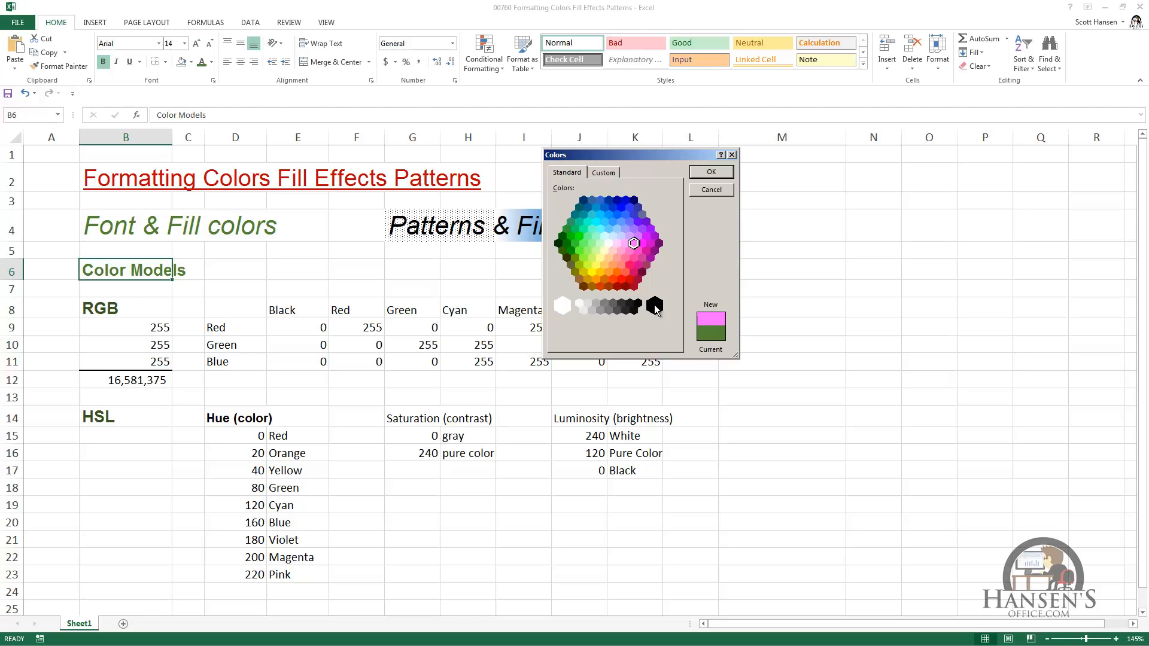
{"action": "left_click", "coordinate": [617, 310]}
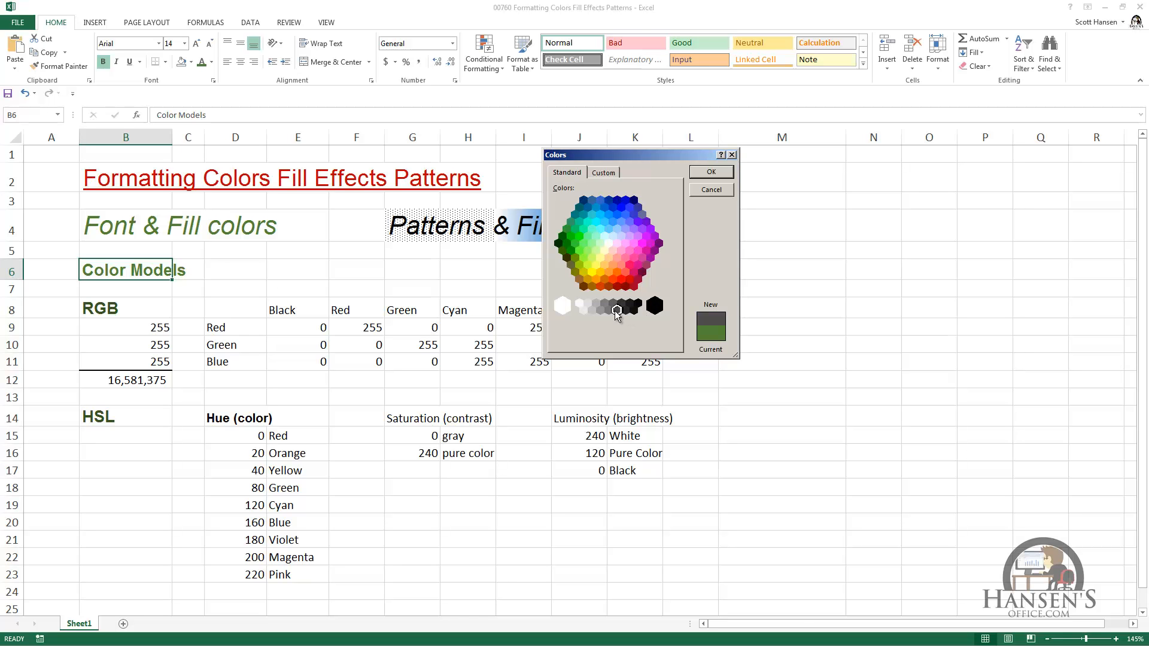
{"action": "left_click", "coordinate": [604, 305]}
{"action": "left_click", "coordinate": [592, 310]}
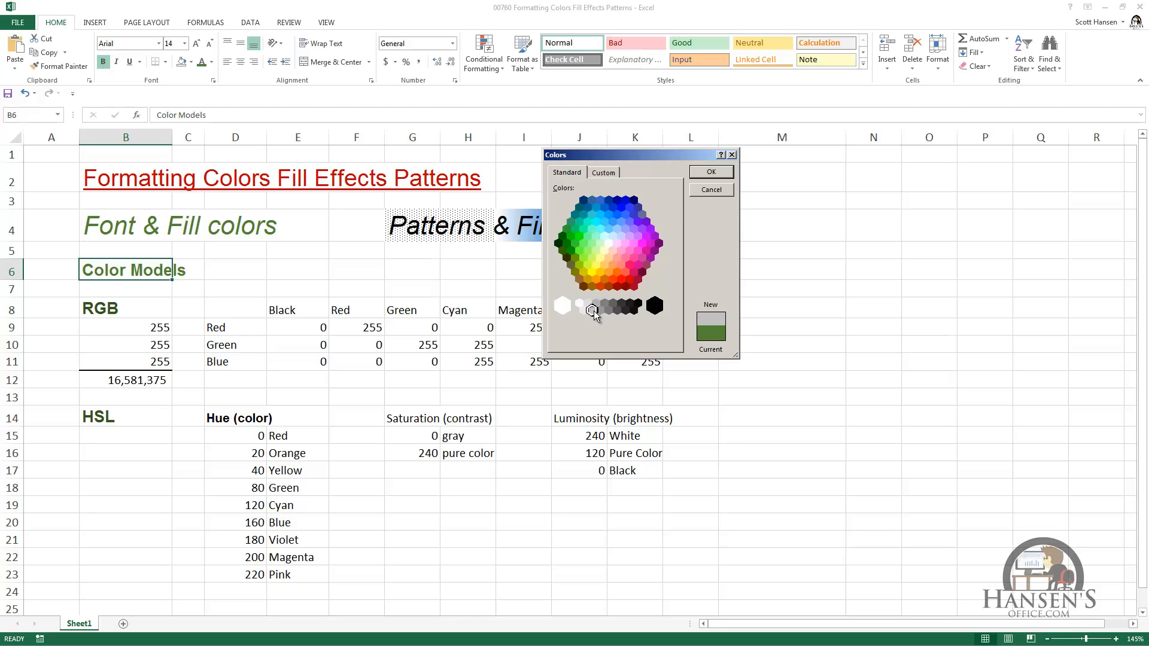
{"action": "left_click", "coordinate": [614, 173]}
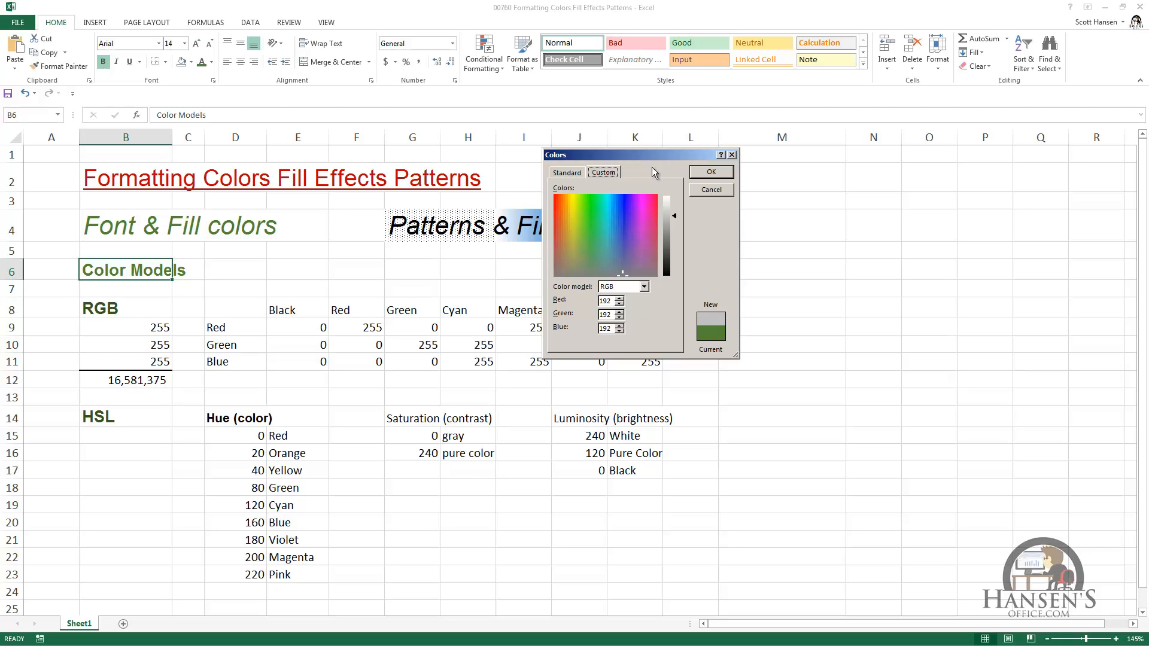
{"action": "left_click", "coordinate": [710, 189]}
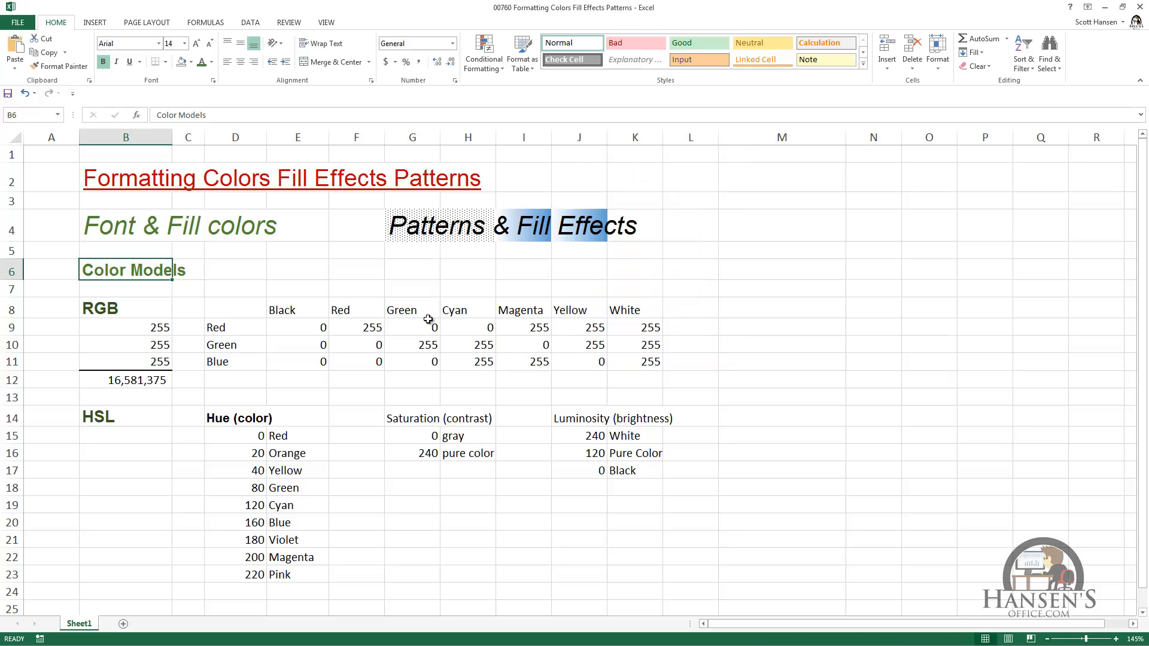
{"action": "left_click_drag", "start_coordinate": [309, 333], "coordinate": [299, 370]}
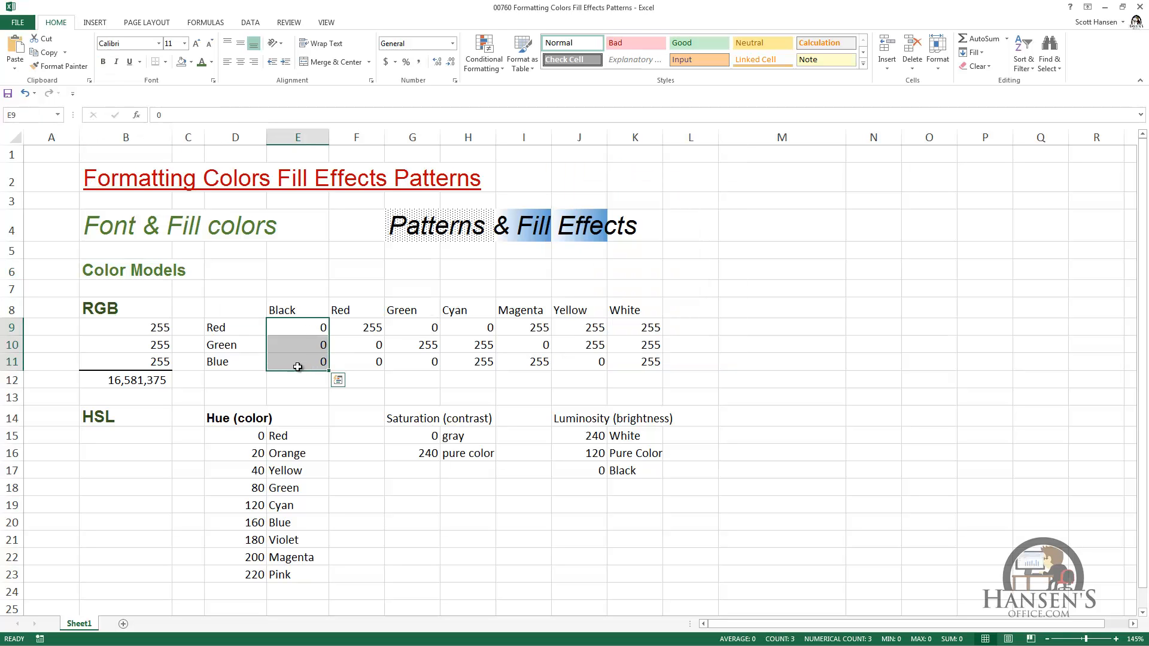
{"action": "left_click_drag", "start_coordinate": [648, 331], "coordinate": [649, 362]}
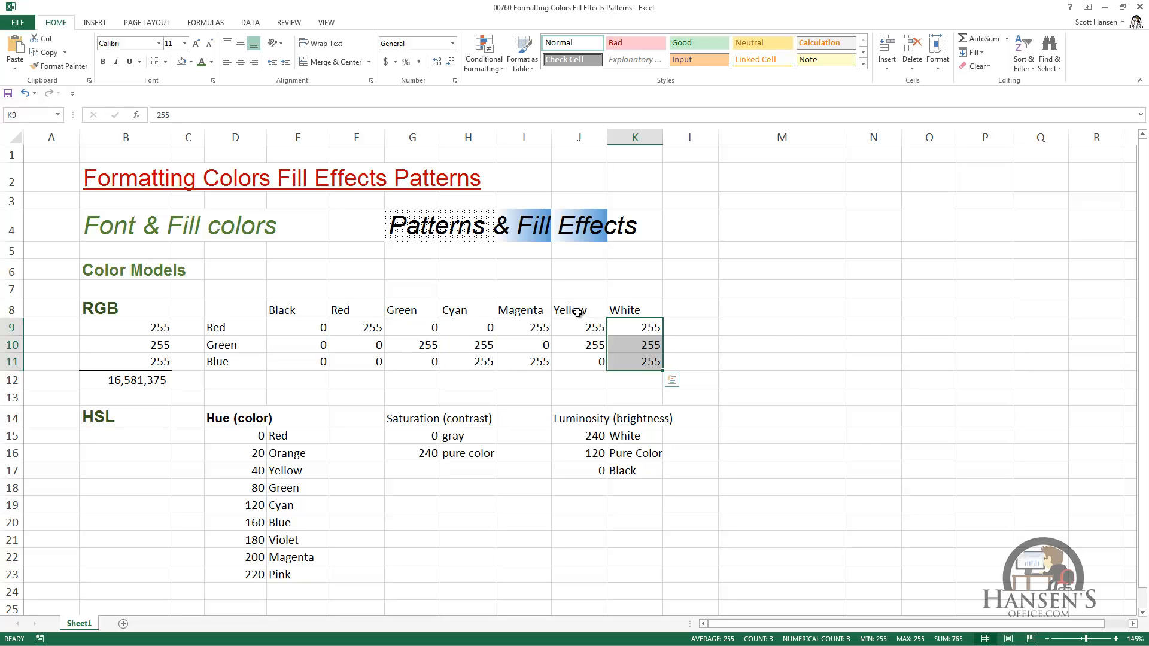
Color the font of the Yellow column, J8:J11, with a custom RGB color of Red 255, Green 255, Blue 0.
{"action": "left_click_drag", "start_coordinate": [578, 311], "coordinate": [578, 362]}
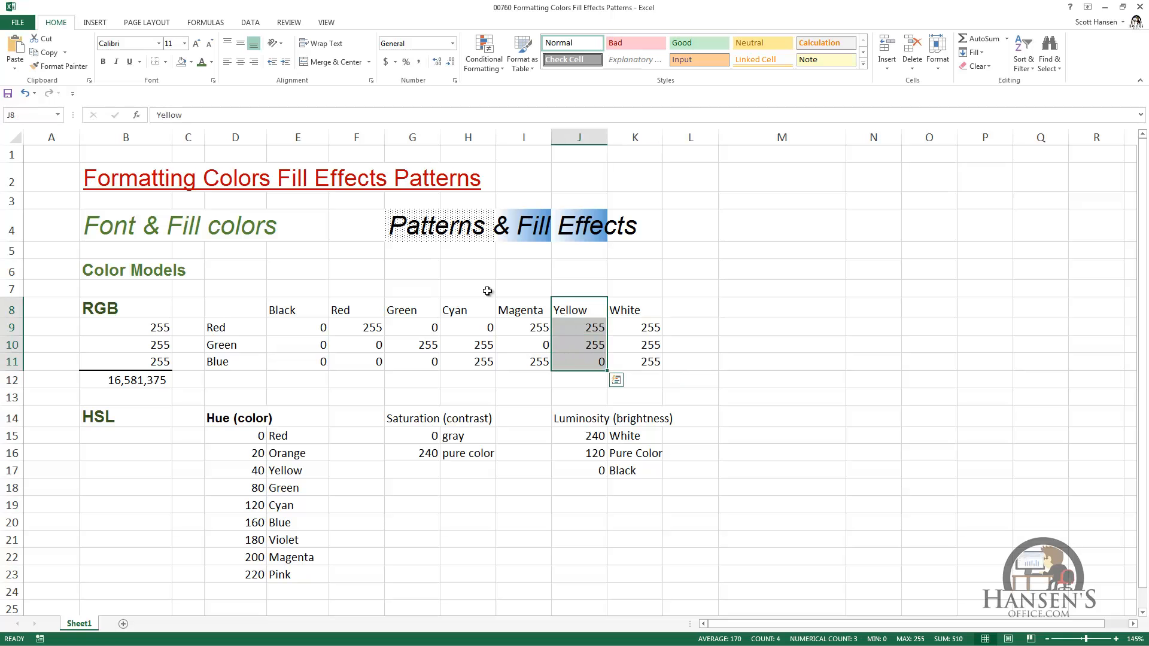
{"action": "left_click", "coordinate": [211, 62]}
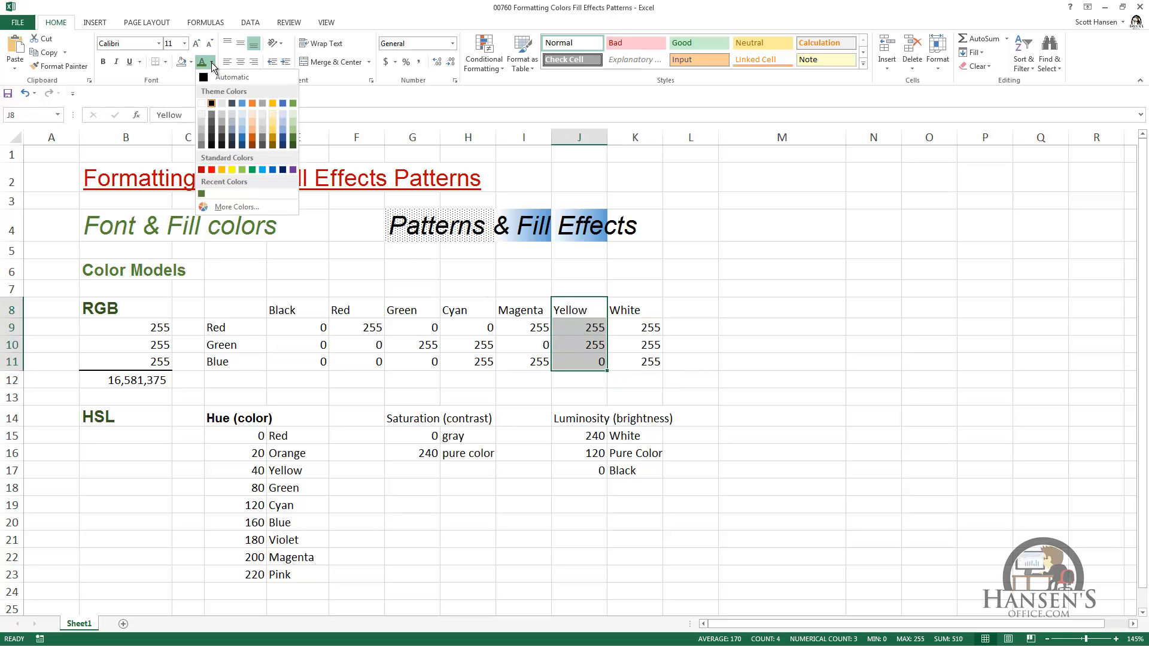
{"action": "left_click", "coordinate": [233, 206]}
{"action": "left_click", "coordinate": [601, 173]}
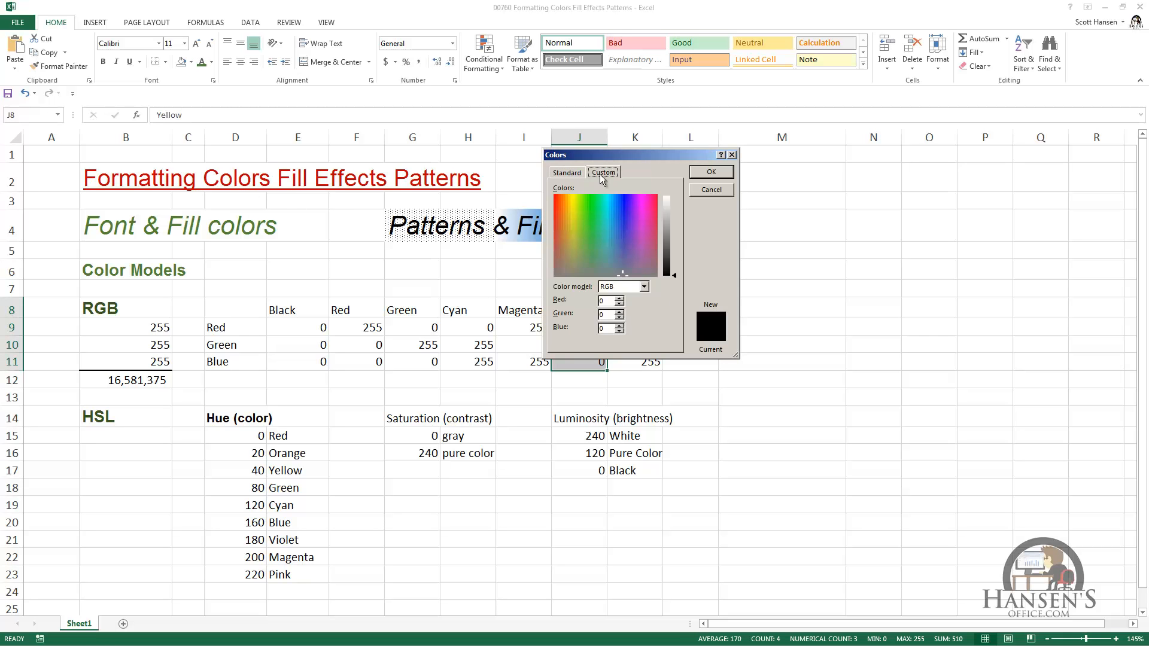
{"action": "left_click_drag", "start_coordinate": [656, 156], "coordinate": [762, 163]}
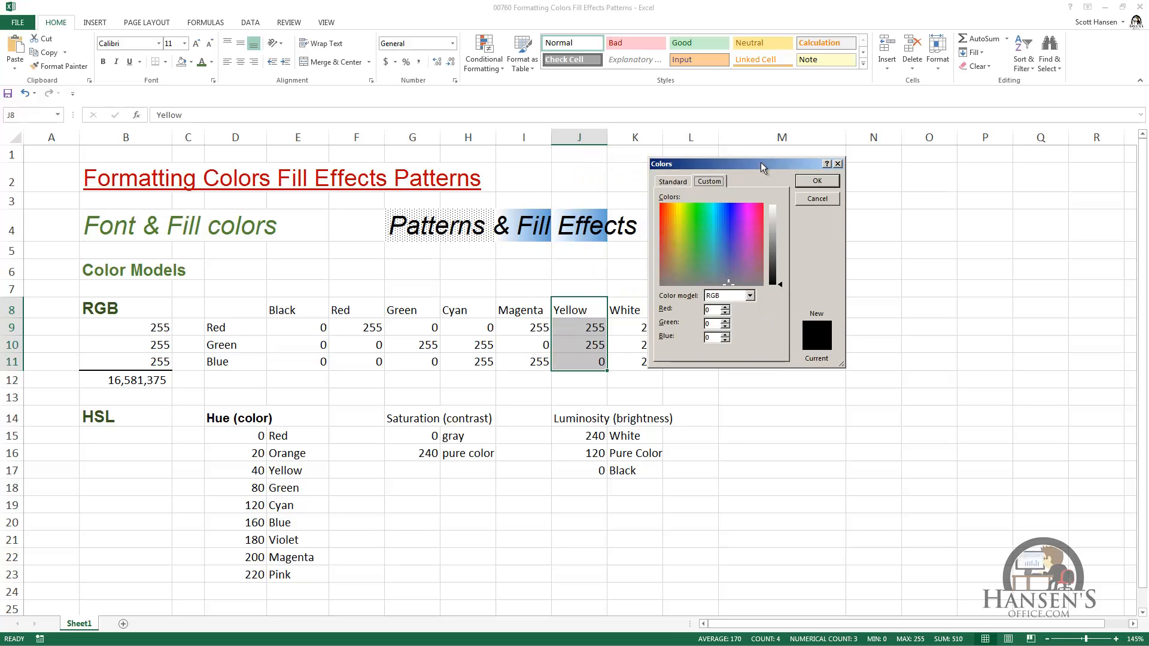
{"action": "double_click", "coordinate": [712, 307]}
{"action": "type", "text": "255"}
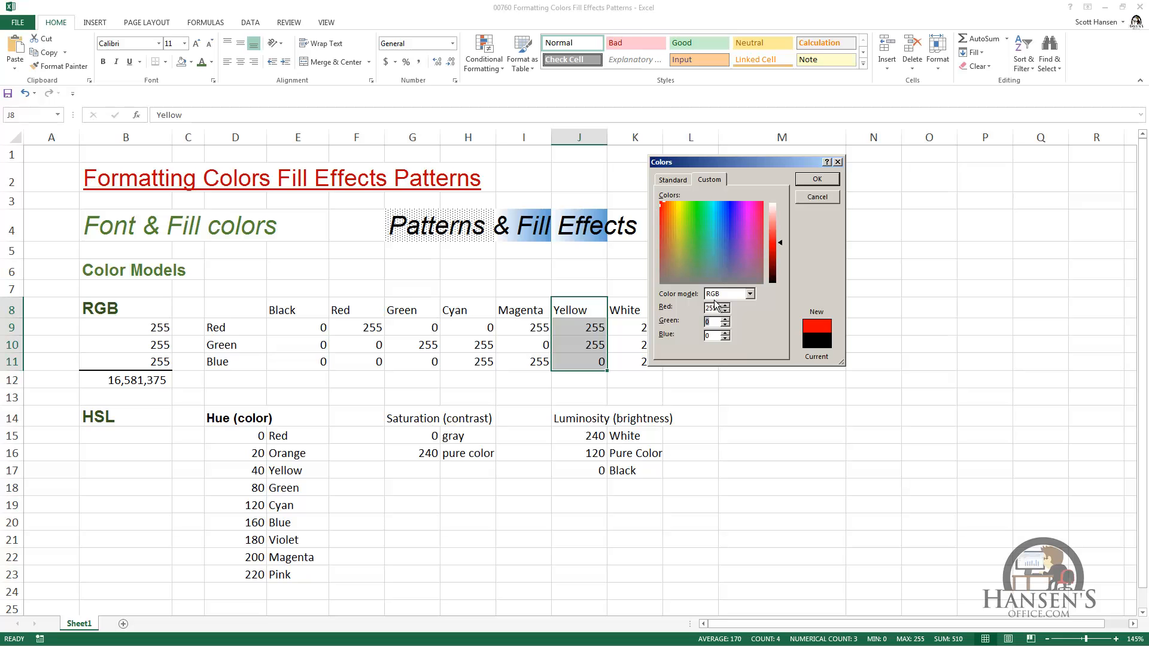
{"action": "type", "text": "255"}
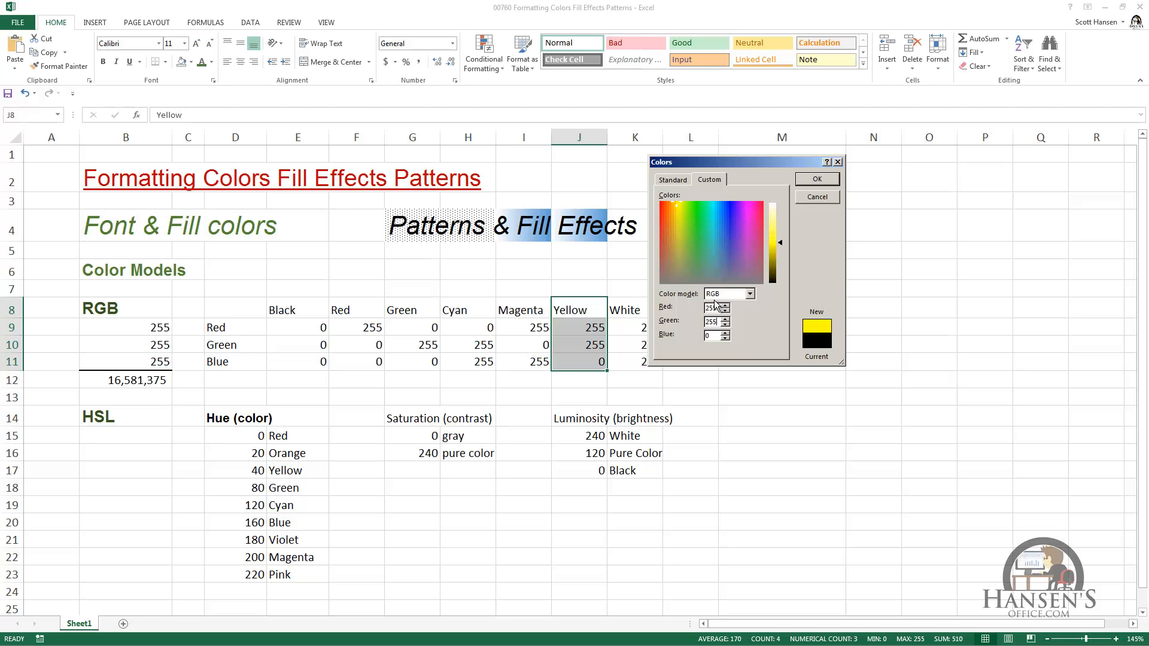
{"action": "left_click", "coordinate": [818, 179]}
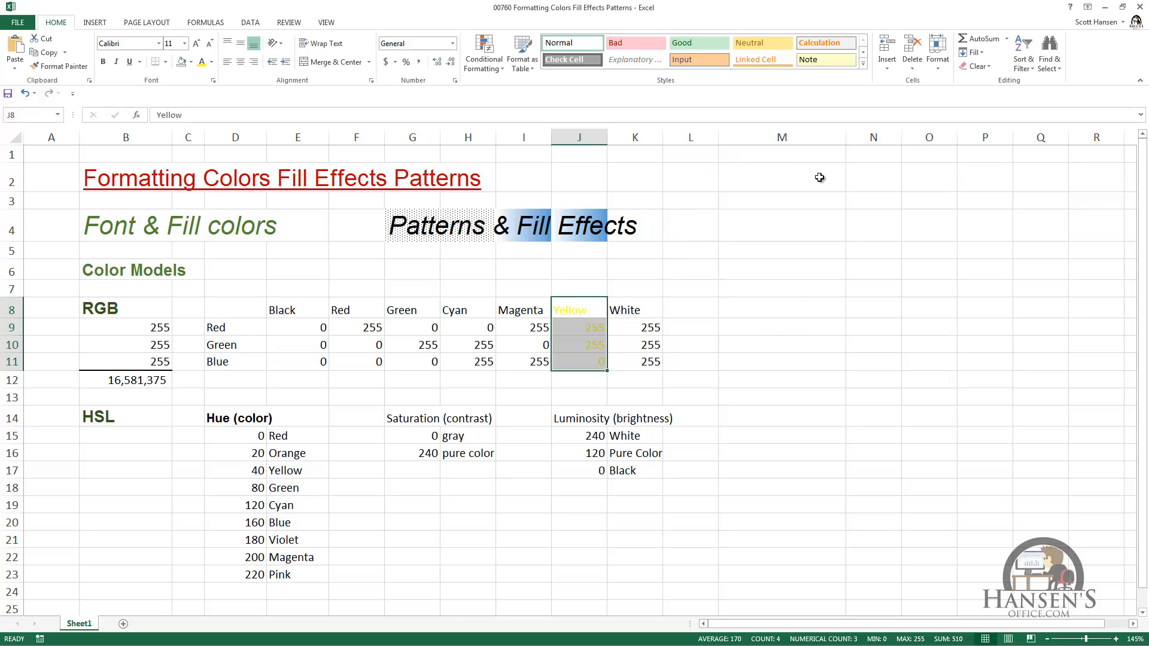
{"action": "left_click", "coordinate": [709, 265]}
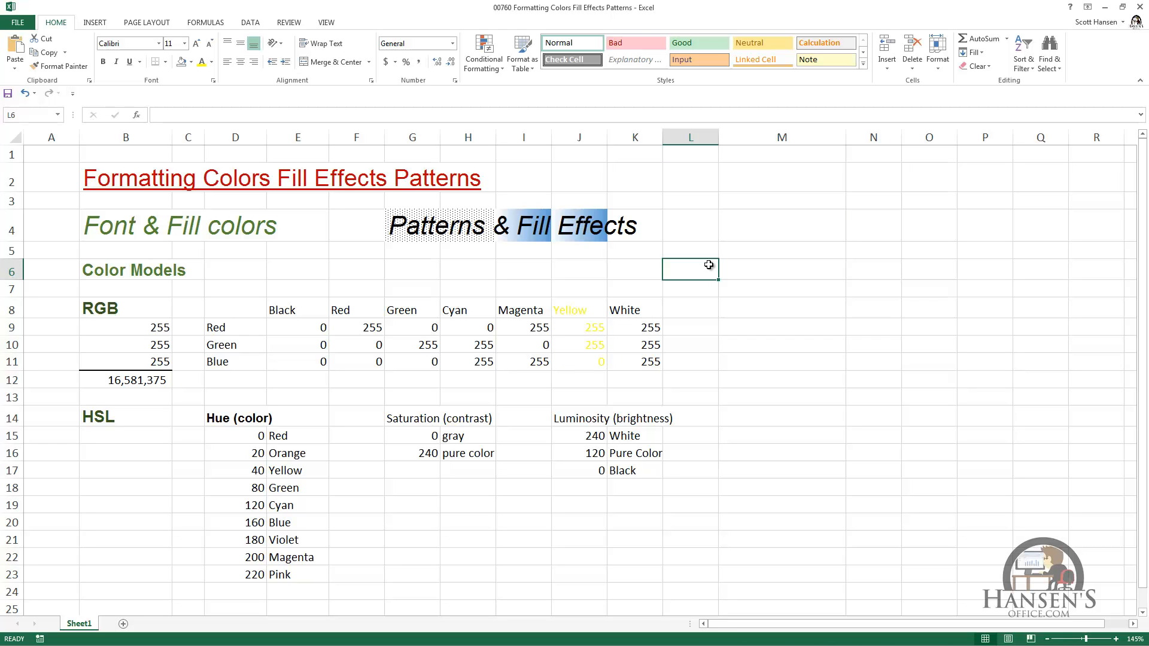
Fill the Yellow column cells J8:J11 with the black theme color.
{"action": "left_click_drag", "start_coordinate": [584, 310], "coordinate": [585, 361]}
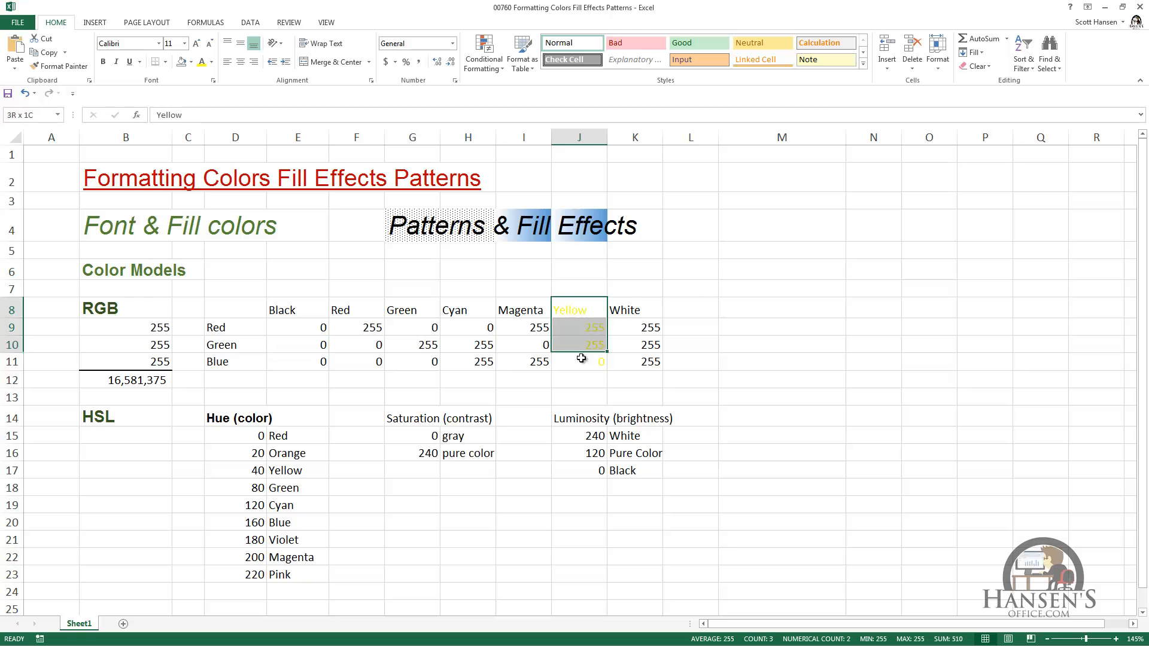
{"action": "left_click", "coordinate": [192, 62]}
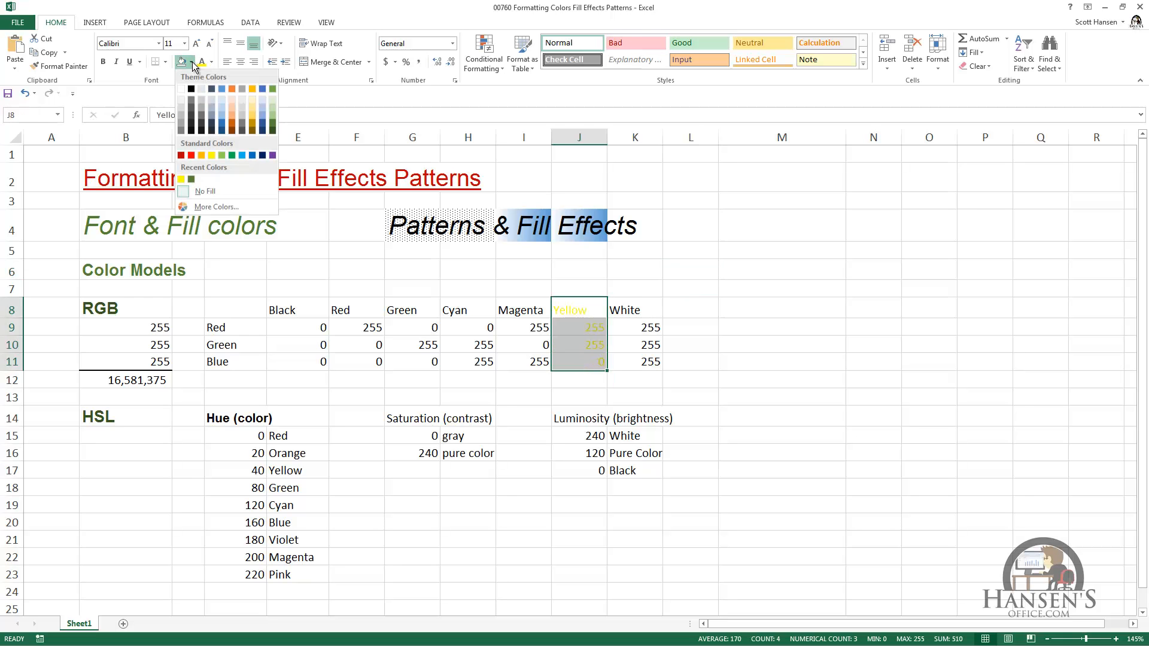
{"action": "left_click", "coordinate": [192, 90]}
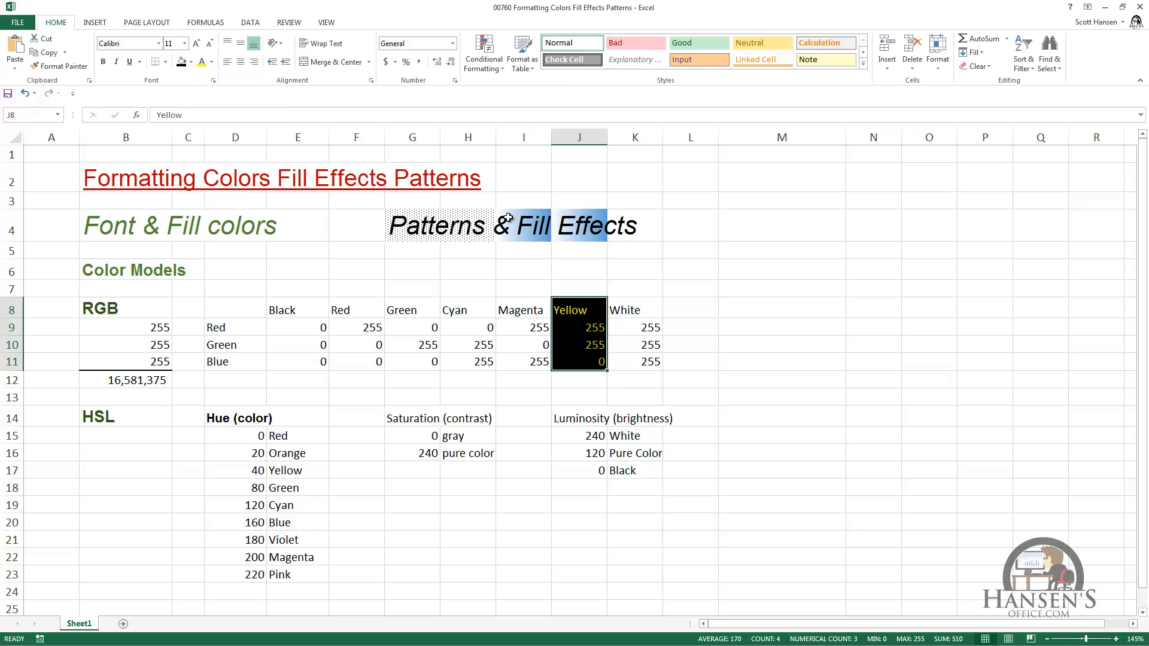
{"action": "left_click", "coordinate": [707, 287]}
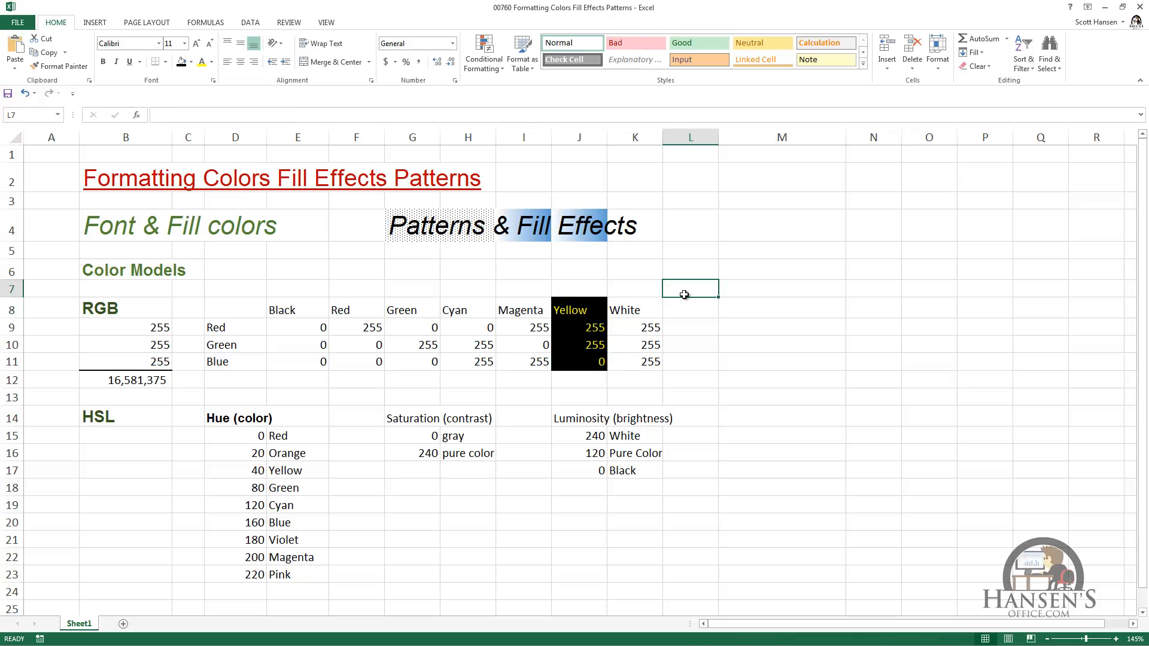
Examine the custom font color settings under the HSL color model, and cancel without choosing a color.
{"action": "left_click", "coordinate": [212, 62]}
{"action": "left_click", "coordinate": [229, 203]}
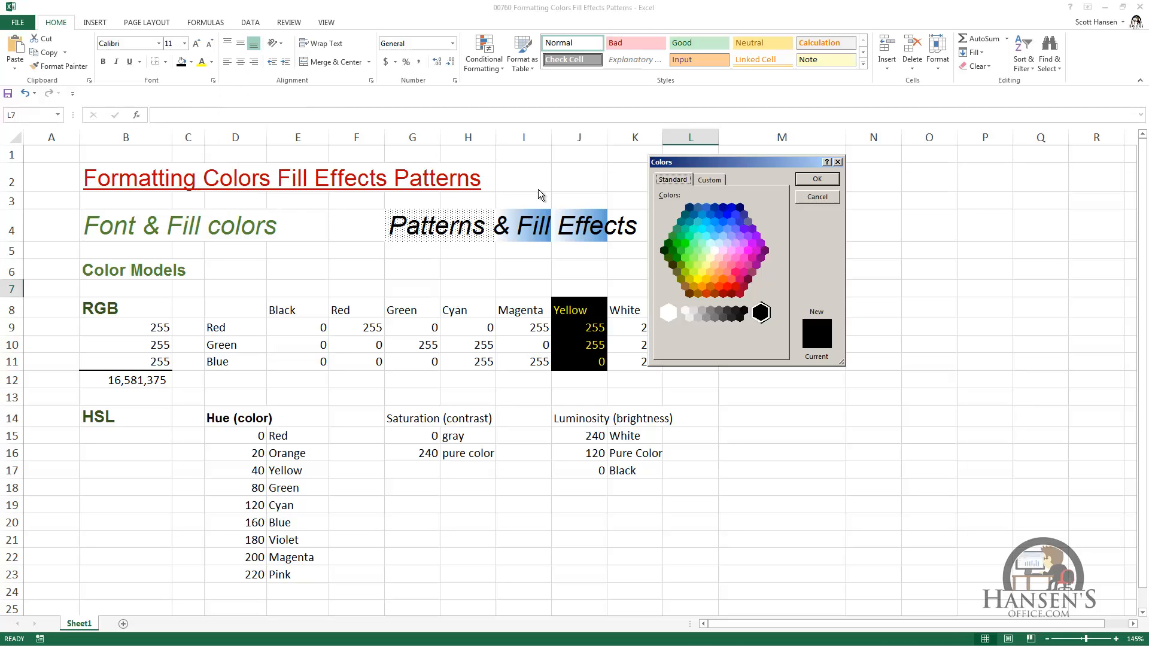
{"action": "left_click", "coordinate": [706, 181]}
{"action": "left_click", "coordinate": [750, 293]}
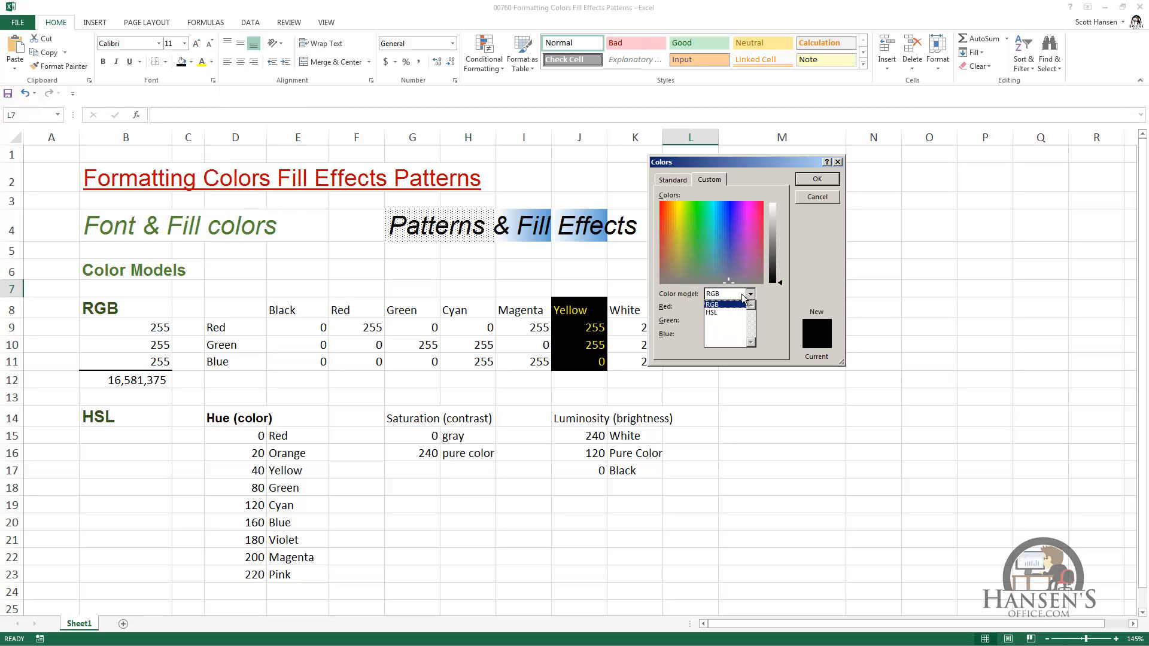
{"action": "left_click", "coordinate": [724, 311]}
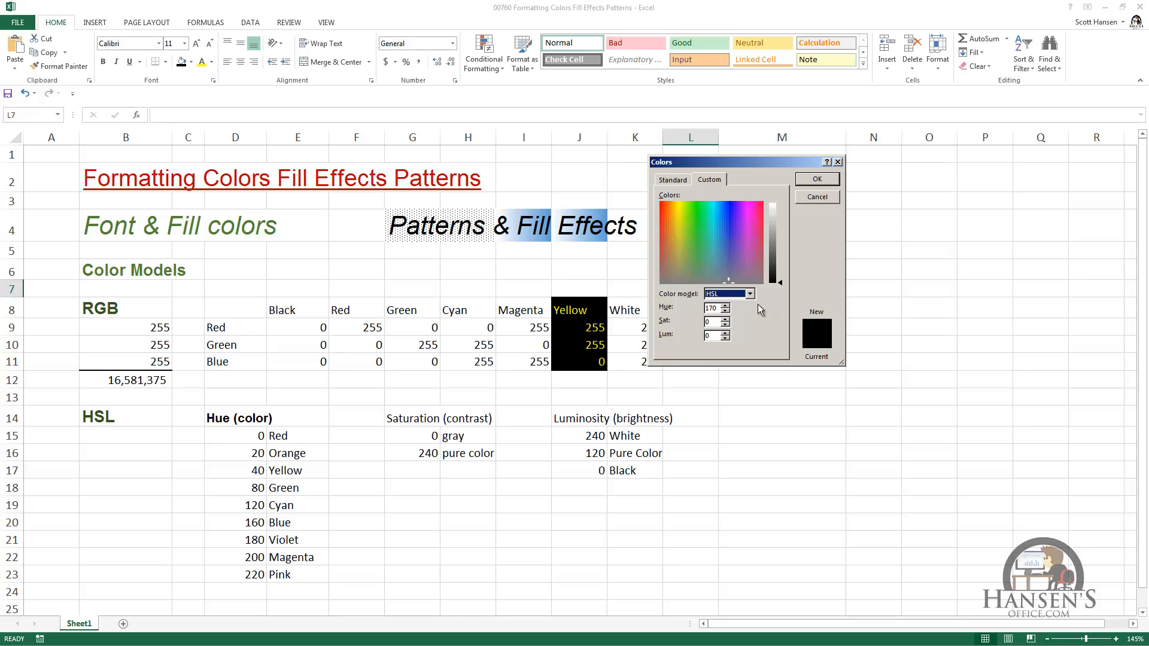
{"action": "left_click", "coordinate": [821, 198]}
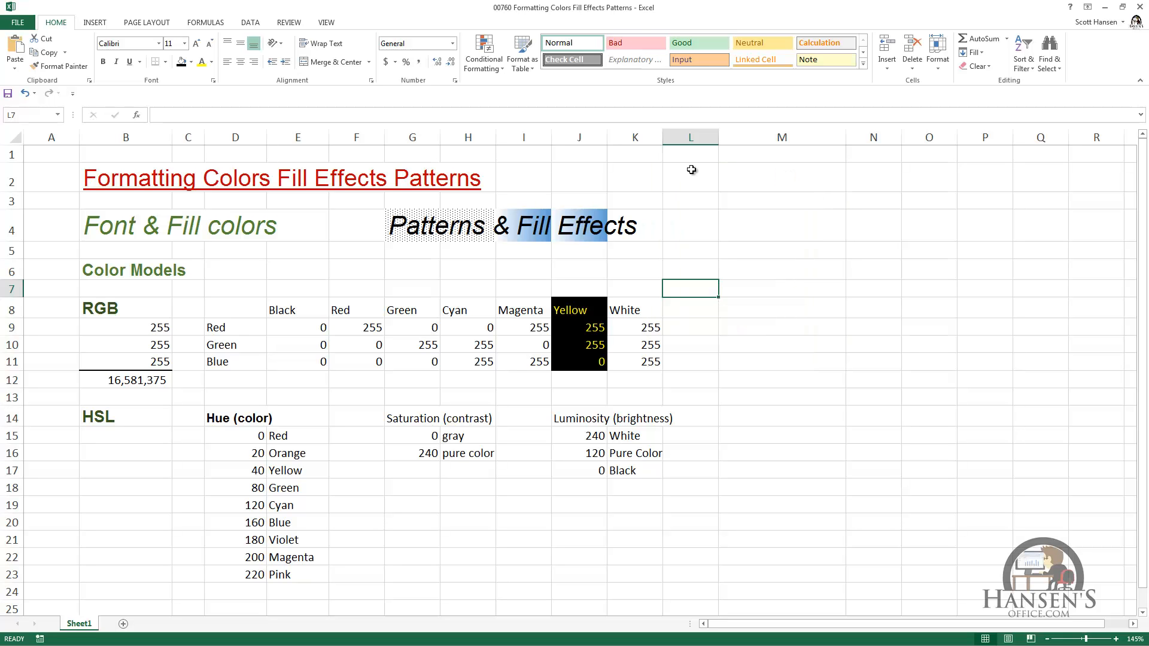
Fill cell L7 with a thin diagonal crosshatch pattern in a dark green theme color through Format Cells.
{"action": "left_click", "coordinate": [213, 80]}
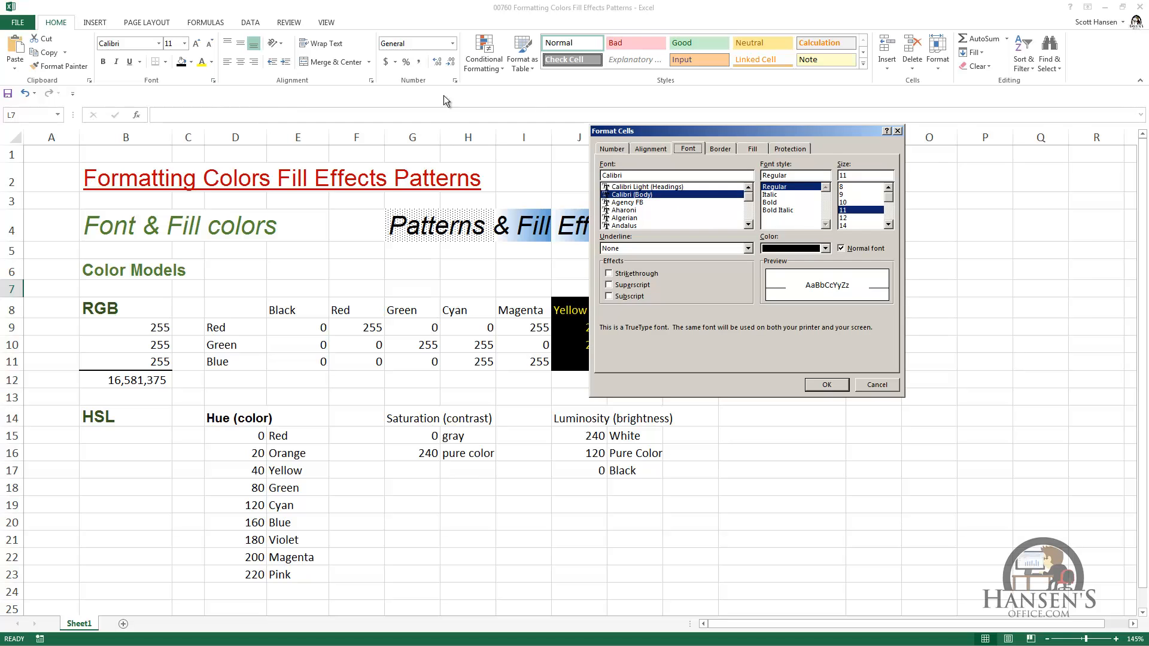
{"action": "left_click", "coordinate": [752, 147]}
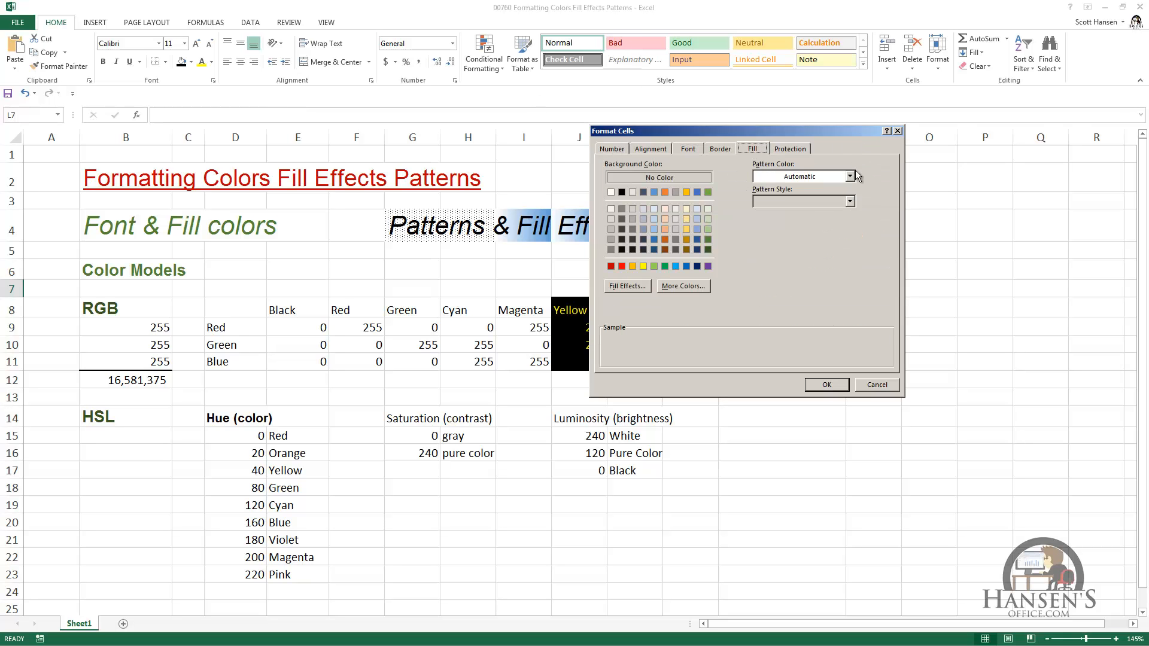
{"action": "left_click", "coordinate": [851, 201]}
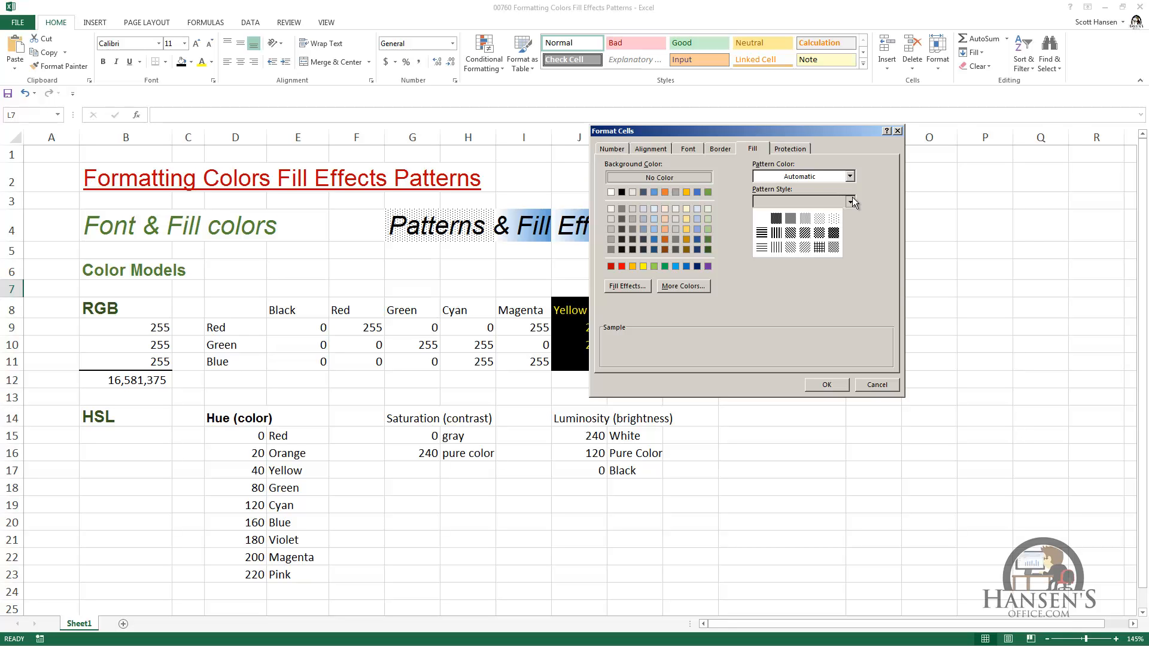
{"action": "left_click", "coordinate": [854, 203]}
{"action": "left_click_drag", "start_coordinate": [832, 133], "coordinate": [1008, 127]}
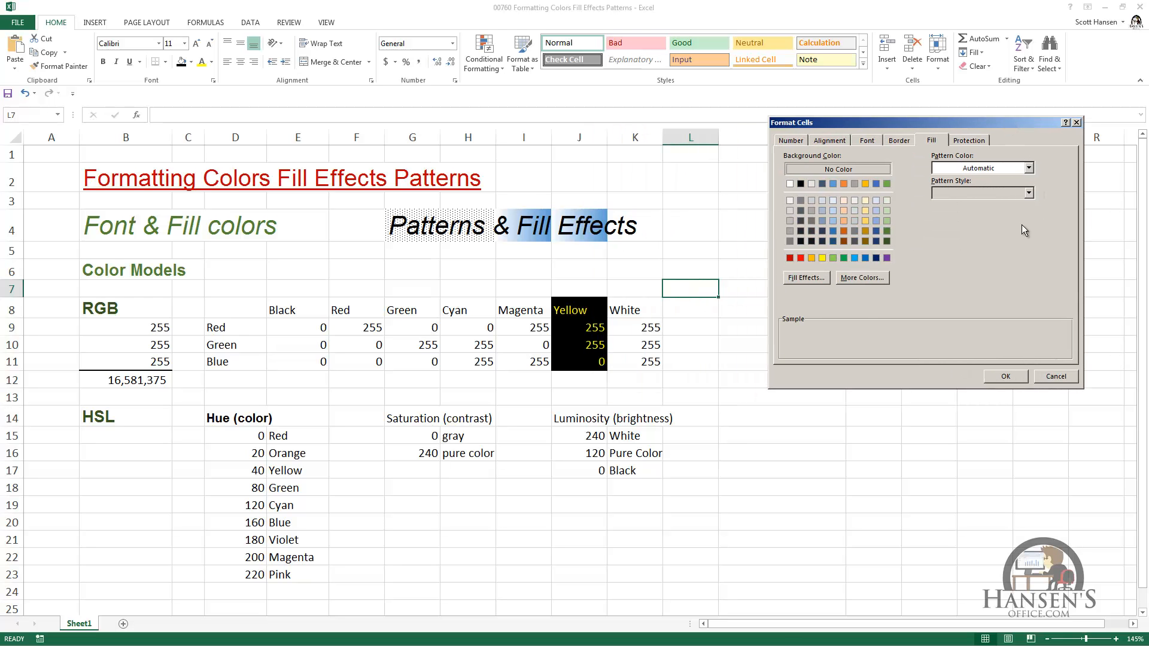
{"action": "left_click", "coordinate": [1029, 194]}
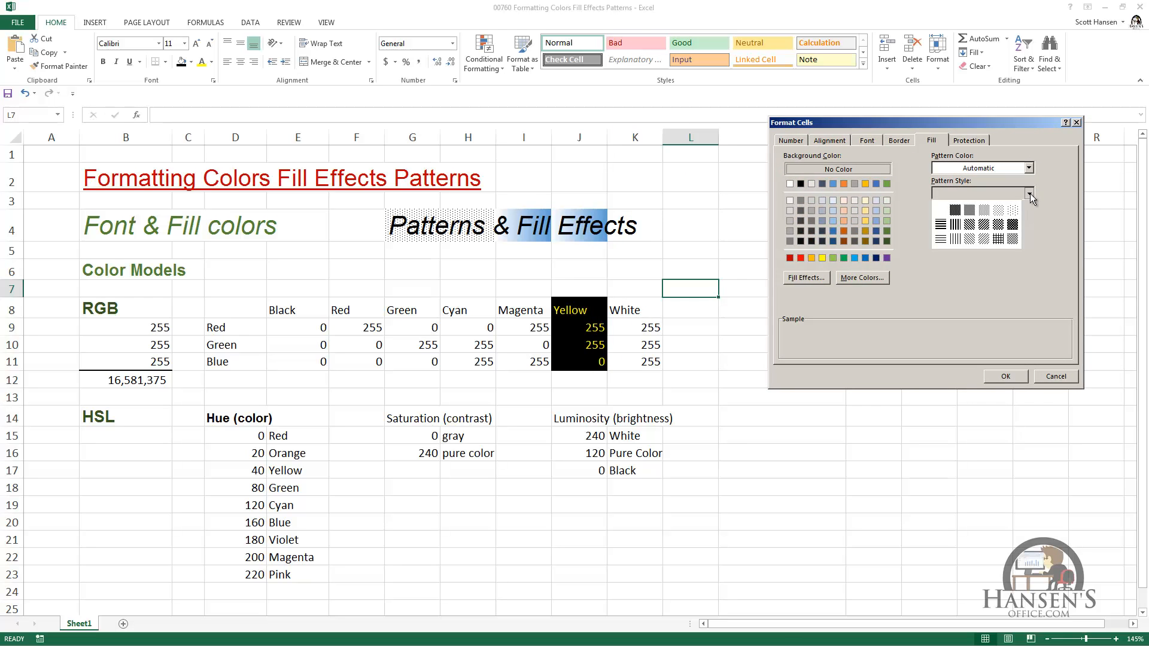
{"action": "left_click", "coordinate": [1012, 238]}
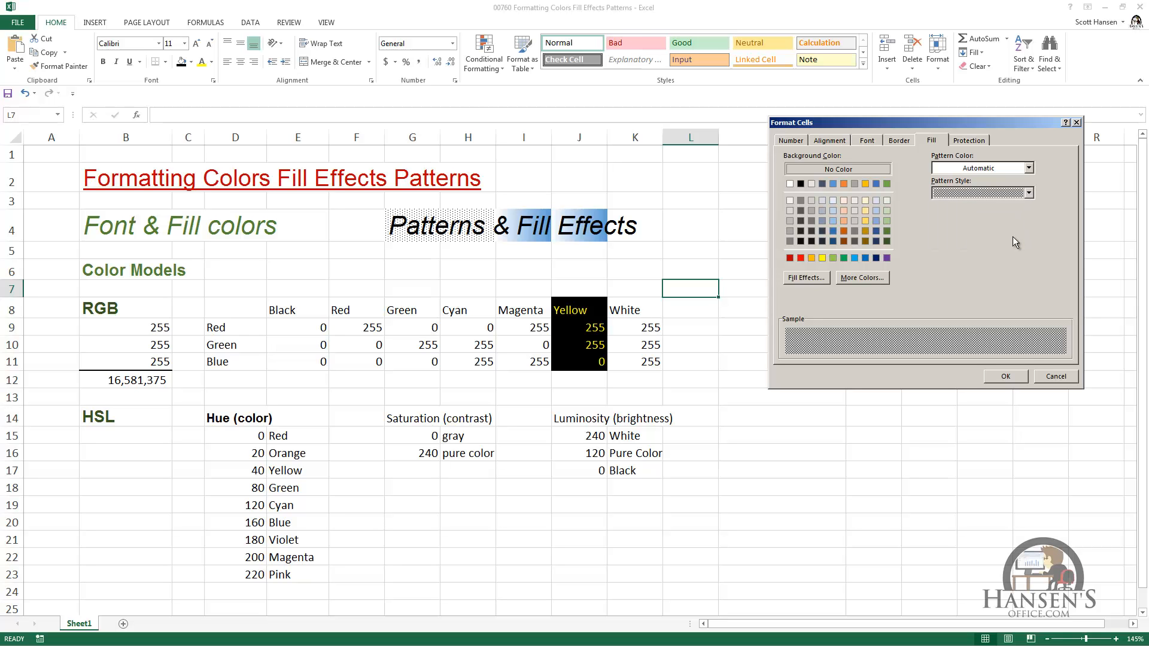
{"action": "left_click", "coordinate": [1029, 168]}
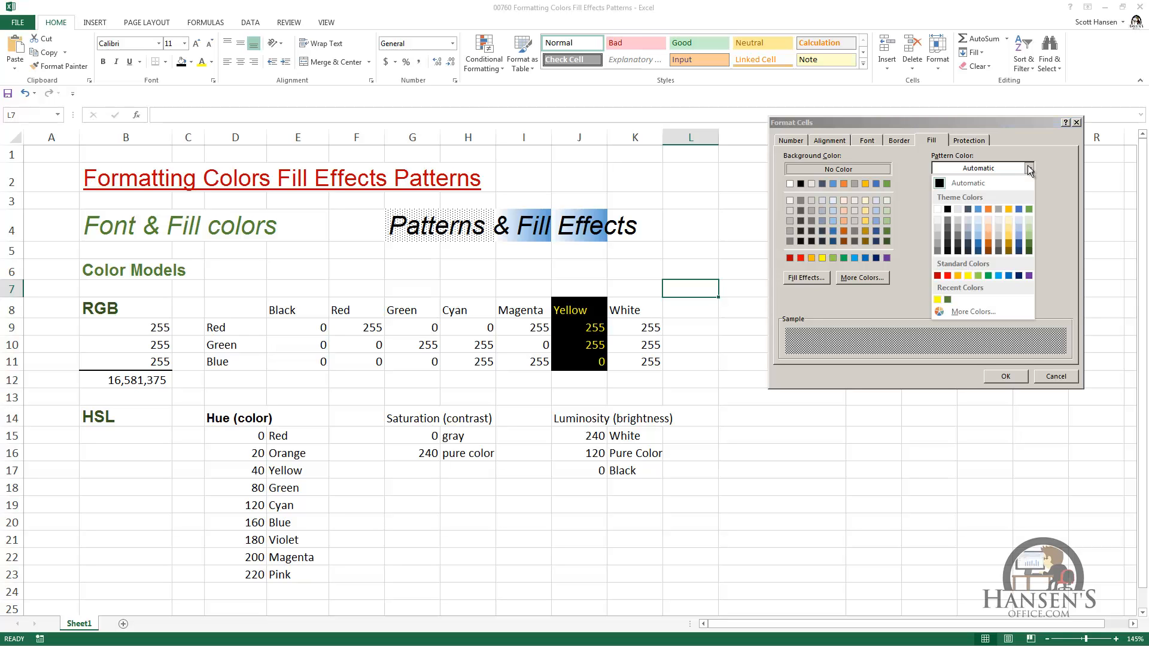
{"action": "left_click", "coordinate": [1029, 243]}
{"action": "left_click", "coordinate": [1009, 376]}
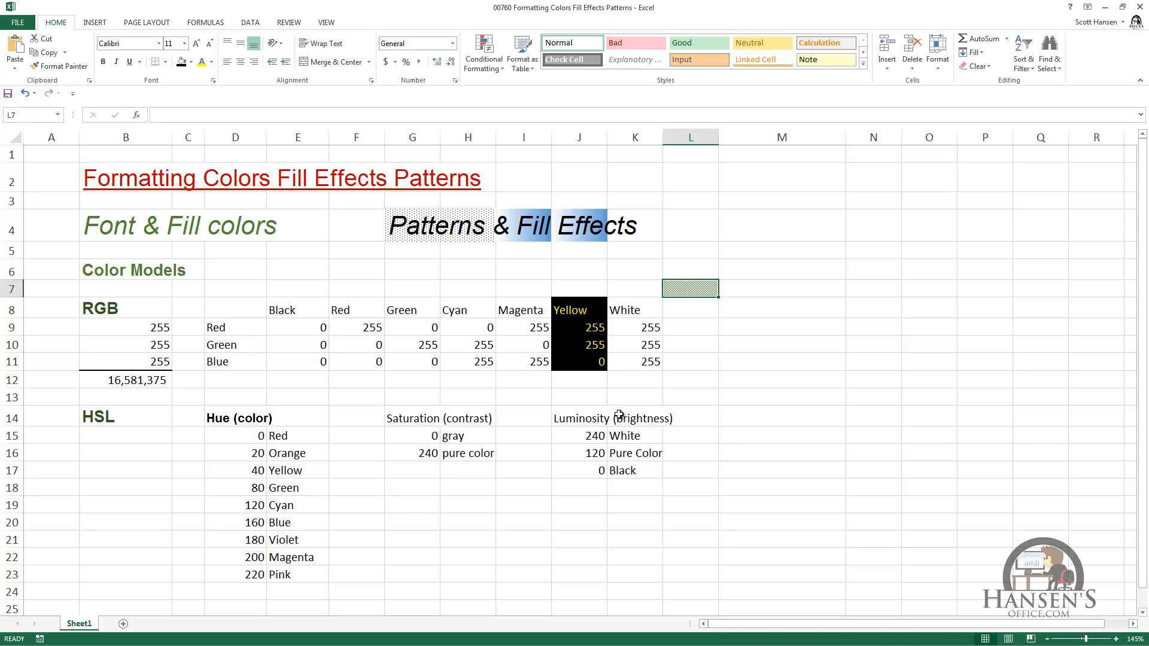
Fill the luminosity table J14:K17 with a two-color gradient from white to dark green, using vertical shading.
{"action": "left_click_drag", "start_coordinate": [592, 422], "coordinate": [634, 472]}
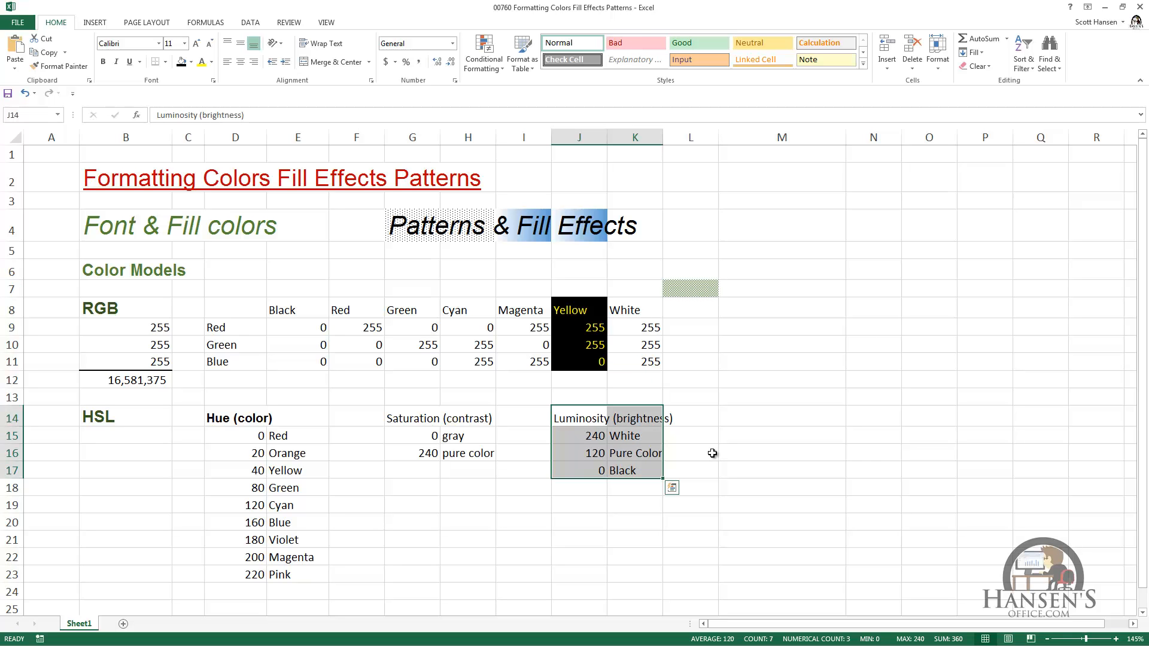
{"action": "left_click", "coordinate": [213, 81]}
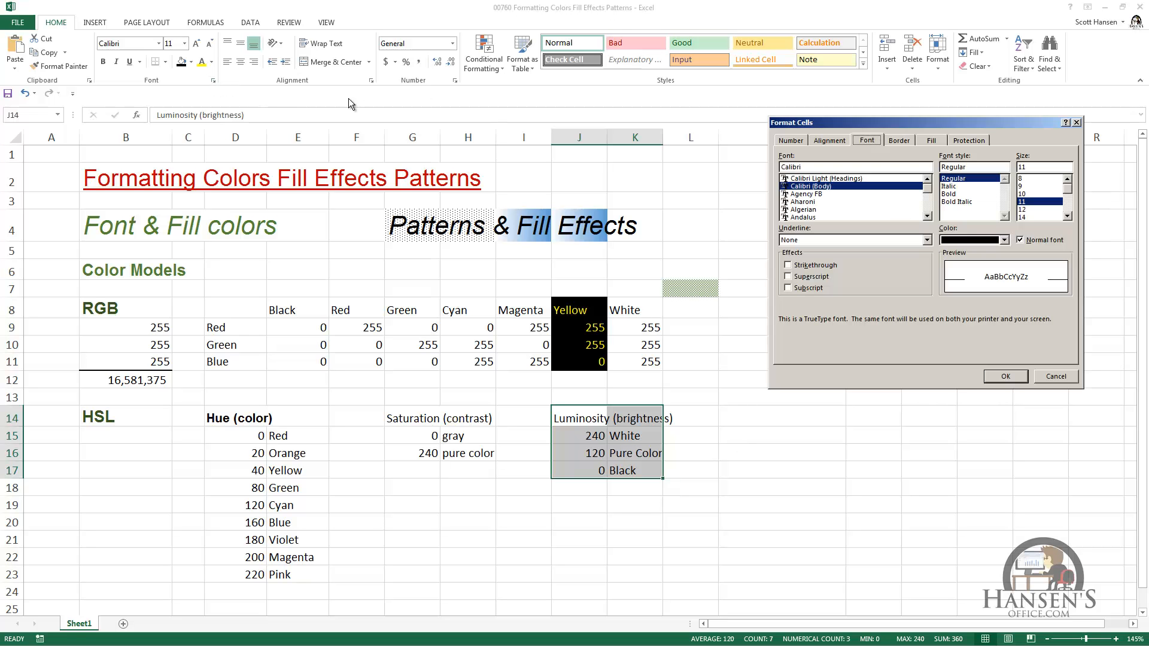
{"action": "left_click", "coordinate": [931, 141]}
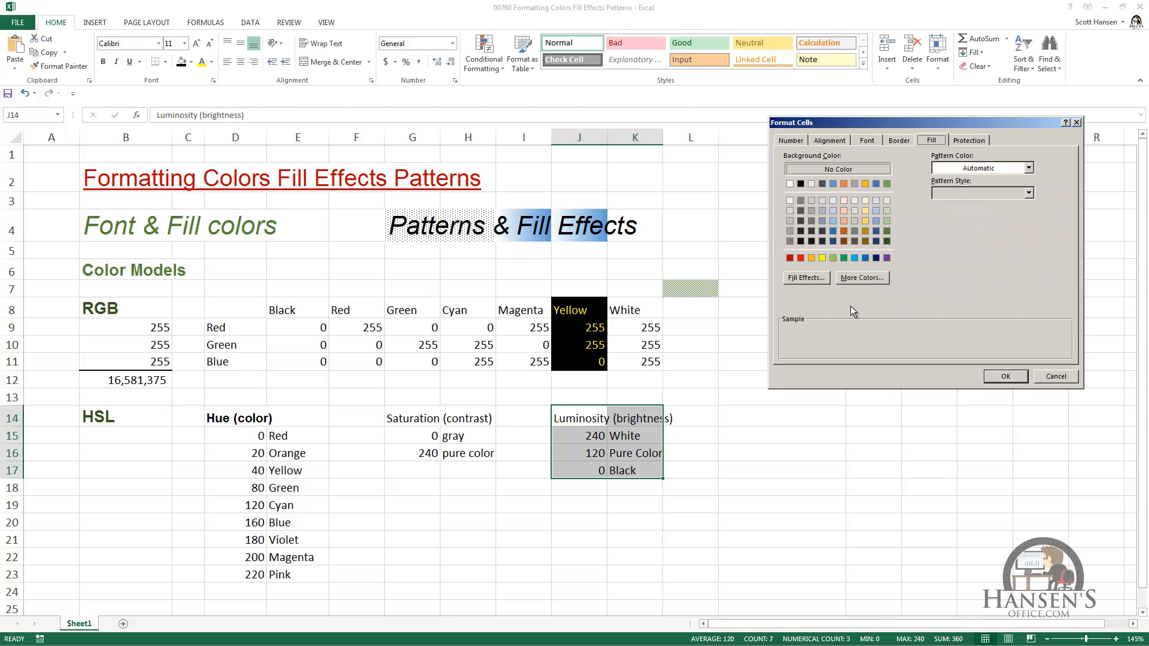
{"action": "left_click", "coordinate": [806, 279]}
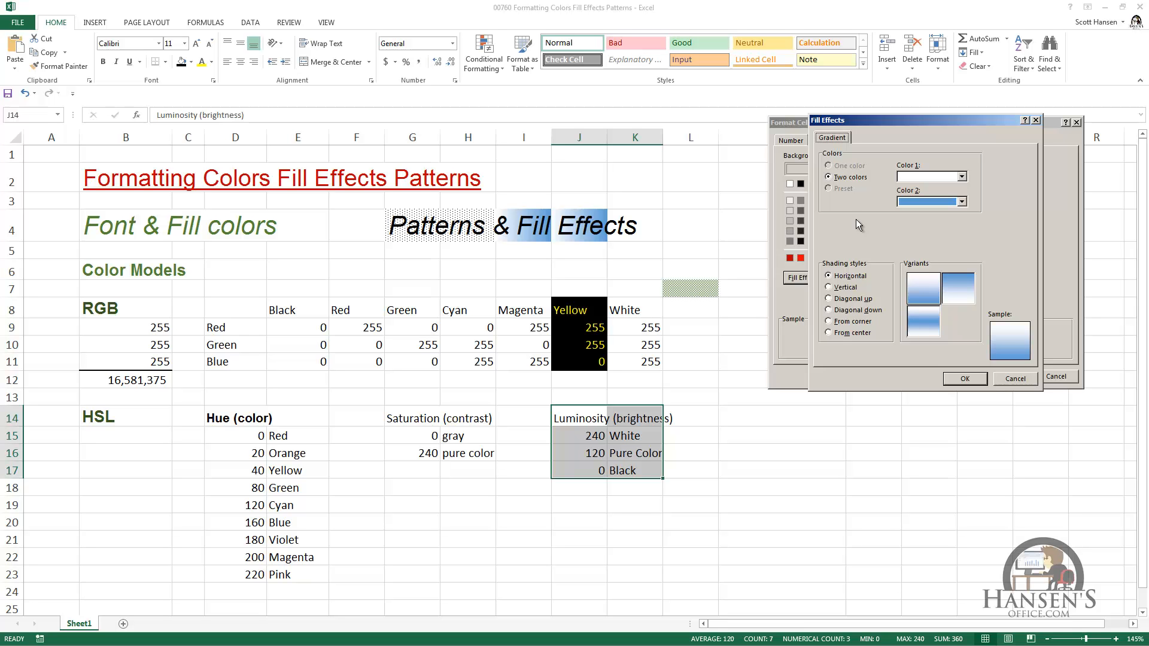
{"action": "left_click", "coordinate": [963, 202]}
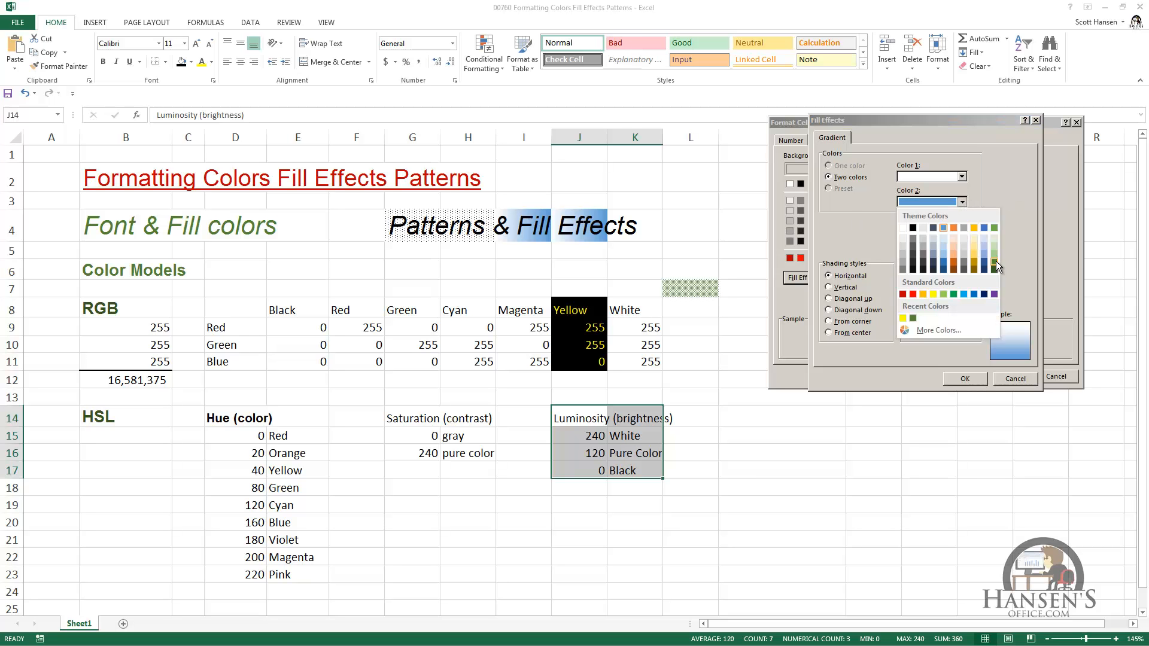
{"action": "left_click", "coordinate": [994, 262]}
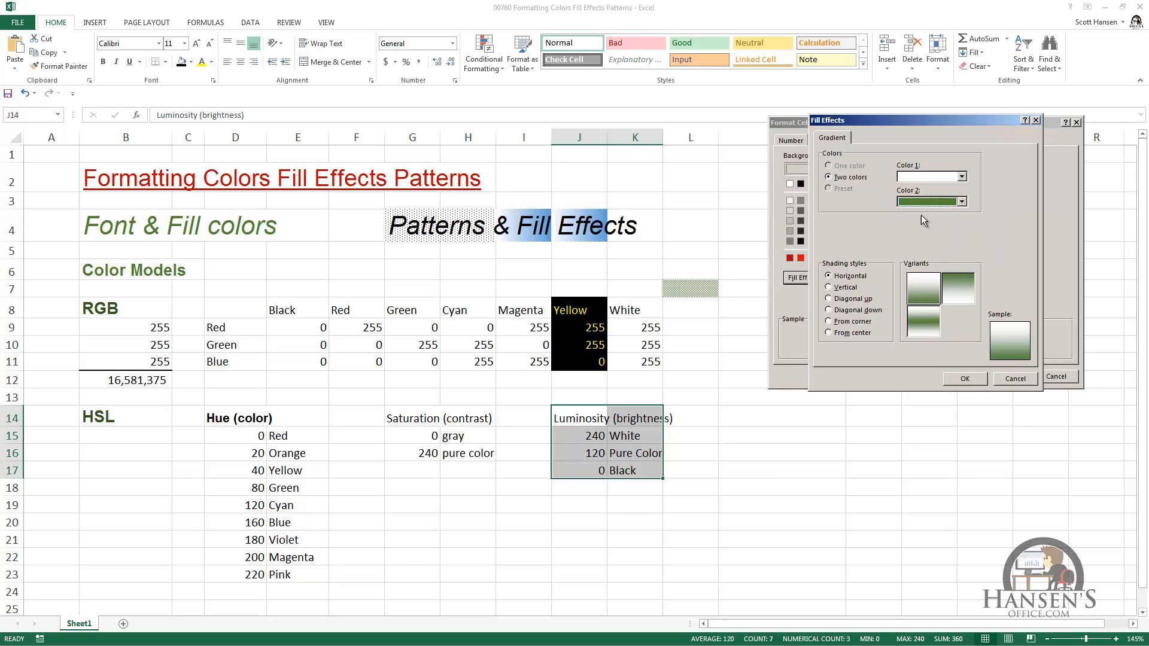
{"action": "left_click", "coordinate": [832, 289]}
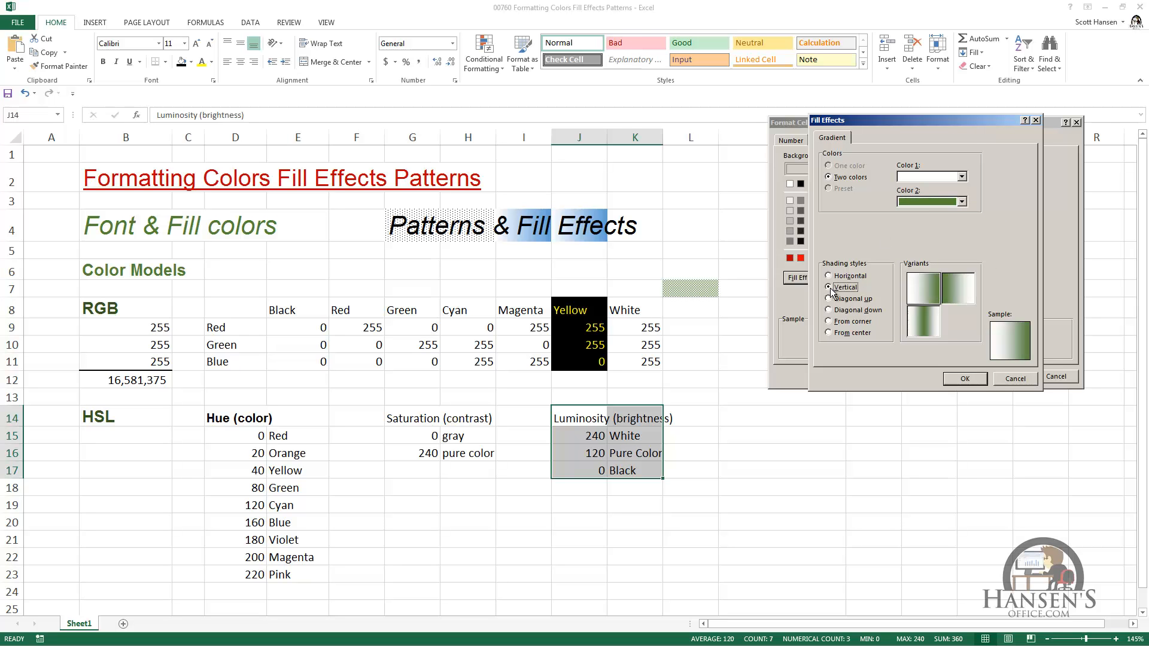
{"action": "left_click", "coordinate": [963, 379]}
{"action": "left_click", "coordinate": [996, 376]}
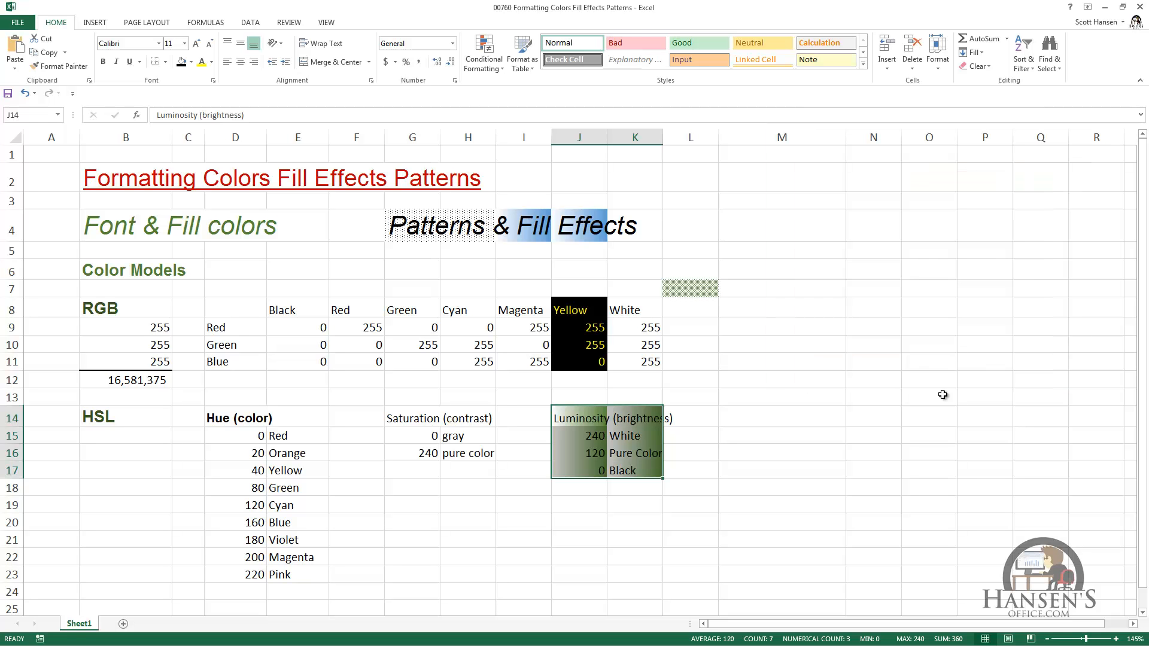
{"action": "left_click", "coordinate": [761, 377]}
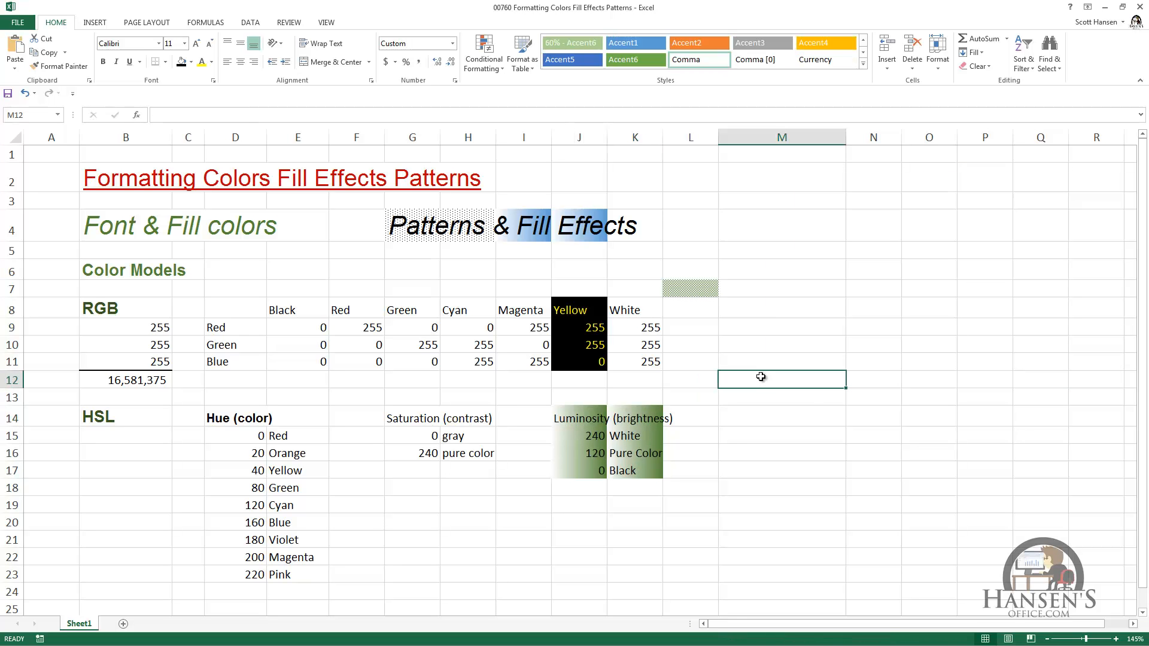